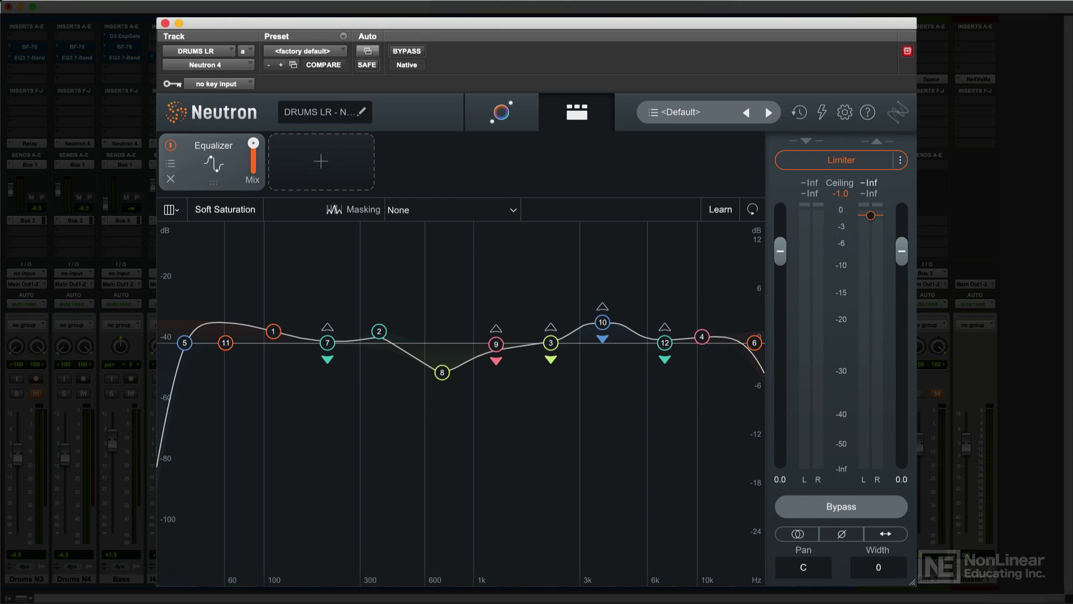
- Audition the track, then raise band 2 to a 4.1 dB boost at 446 Hz with Q 3.6
key(space)
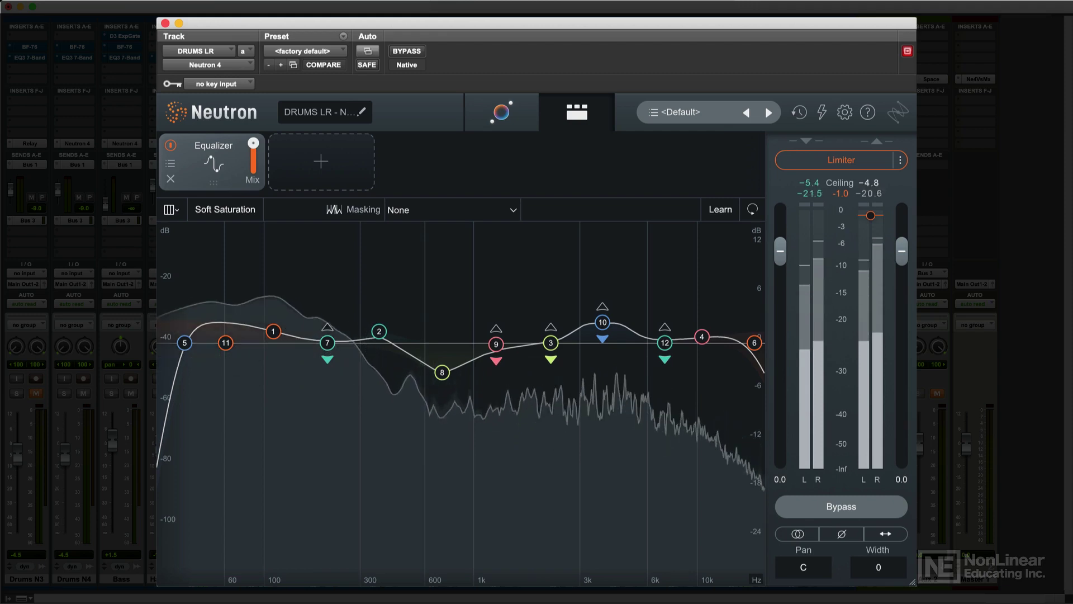
key(space)
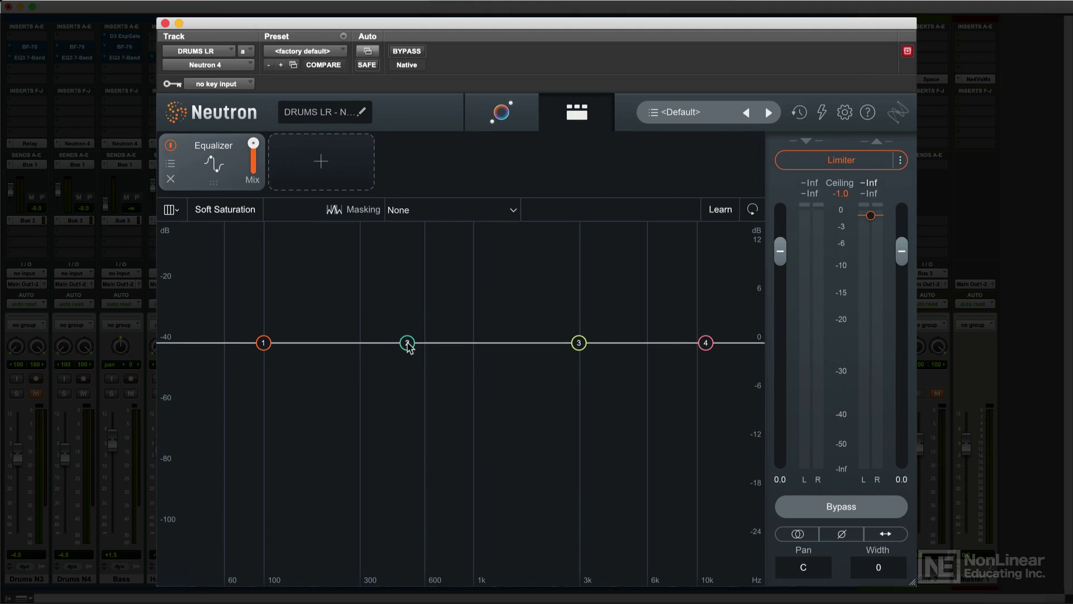
drag(407, 345, 417, 320)
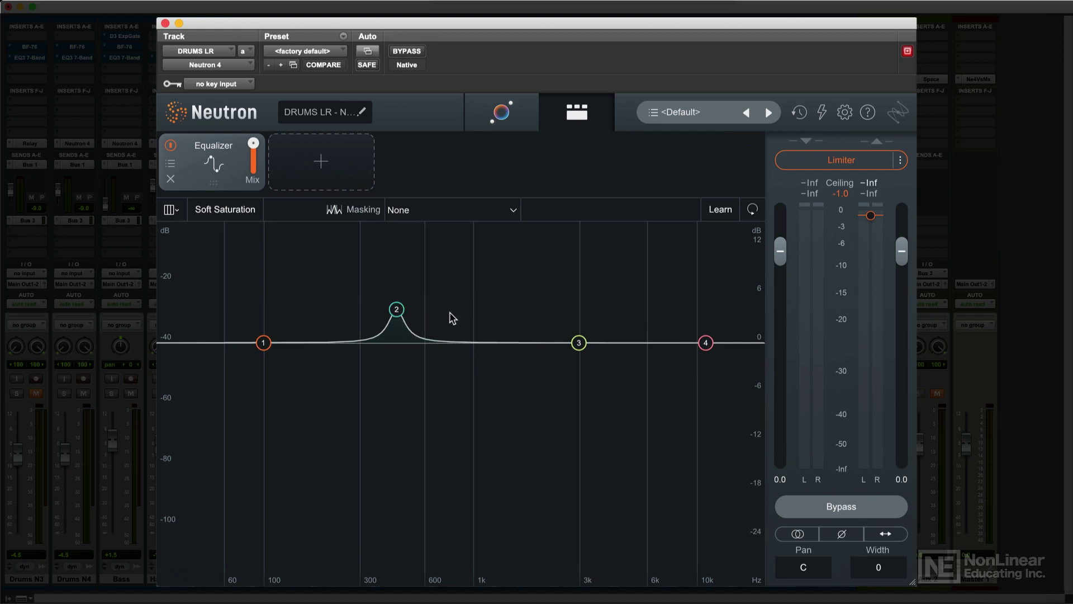
- Sweep band 2 to about 454 Hz and cut band 3 near 2977 Hz, then nudge both together
mouse_move(395, 315)
drag(397, 309, 401, 286)
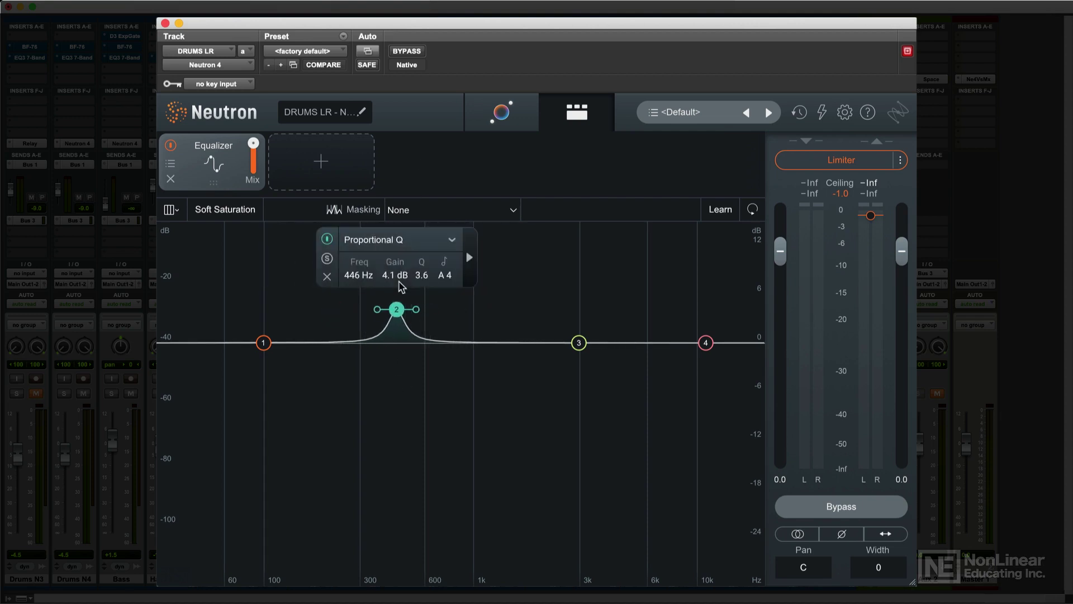
drag(579, 342, 582, 405)
super+click(397, 309)
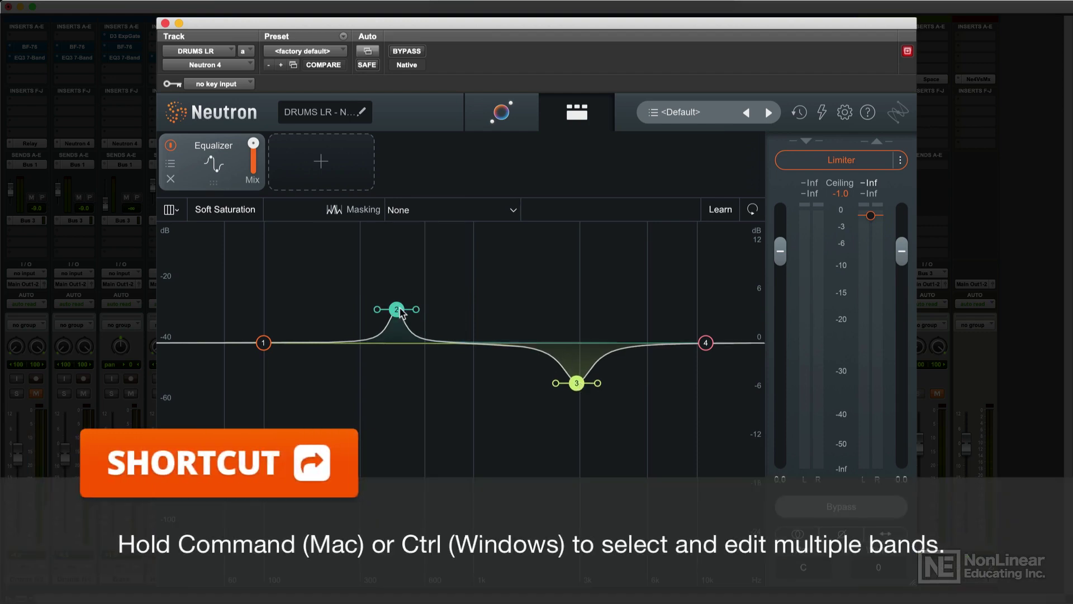
mouse_move(400, 312)
mouse_down()
mouse_move(400, 275)
mouse_move(400, 331)
mouse_move(403, 307)
mouse_up()
click(462, 390)
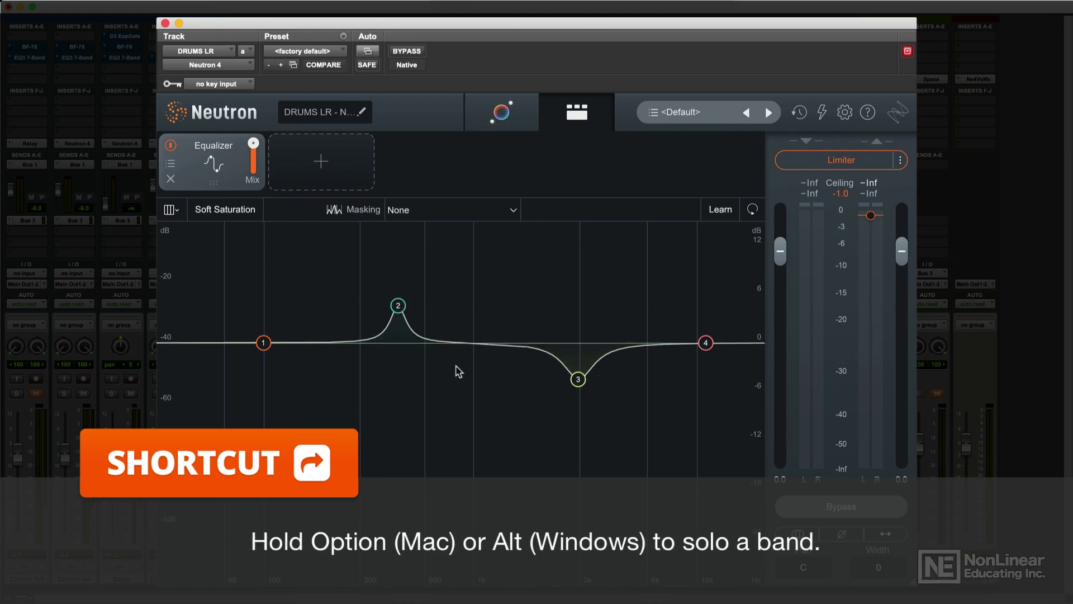
- During playback, solo band 2 and then band 3 to hear each alone
key(space)
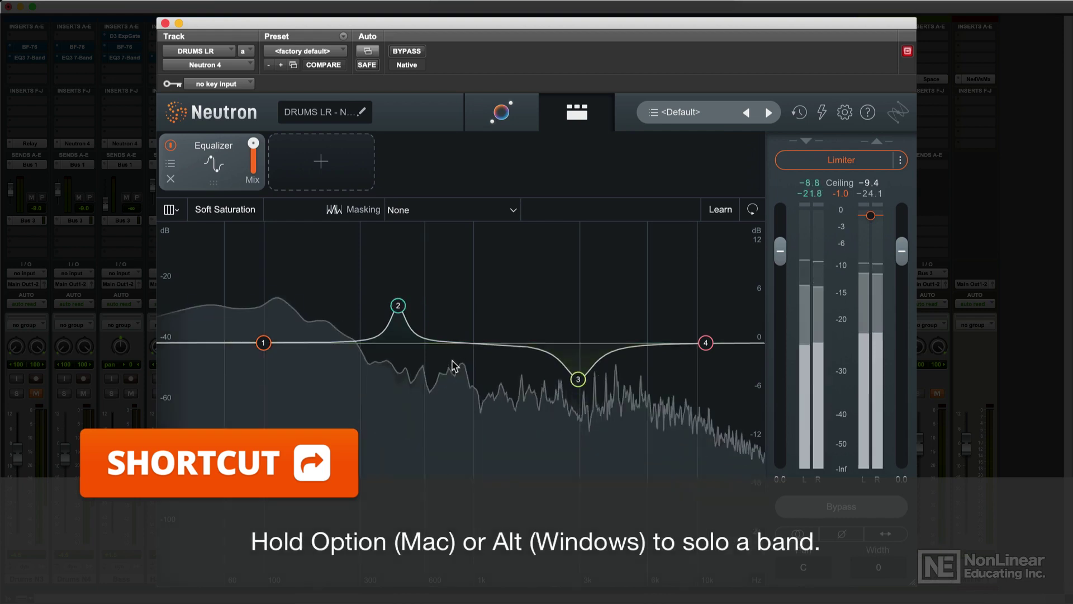
alt+click(397, 308)
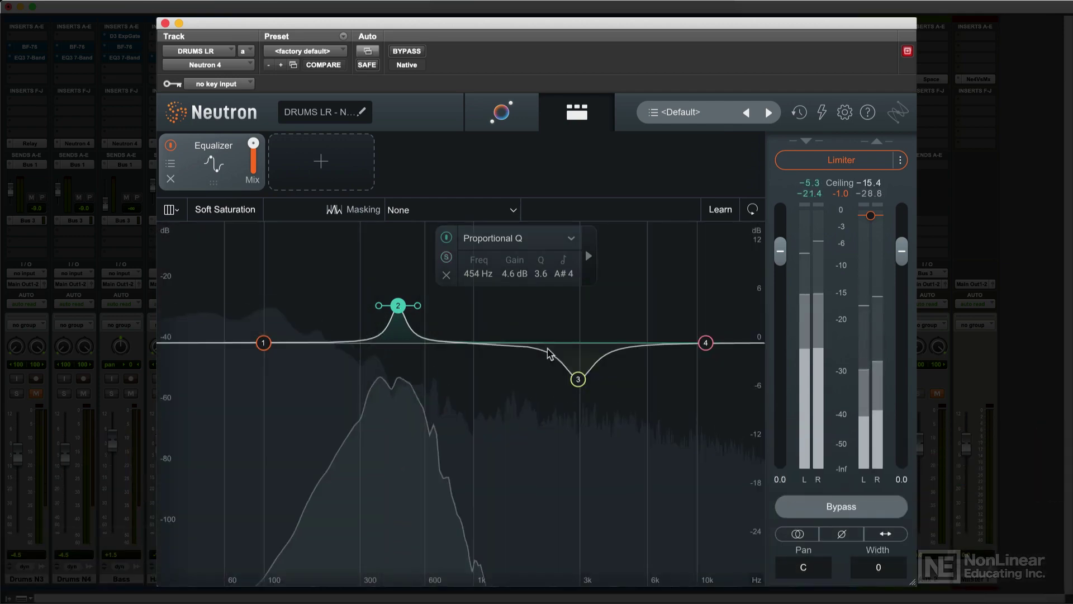
alt+click(579, 379)
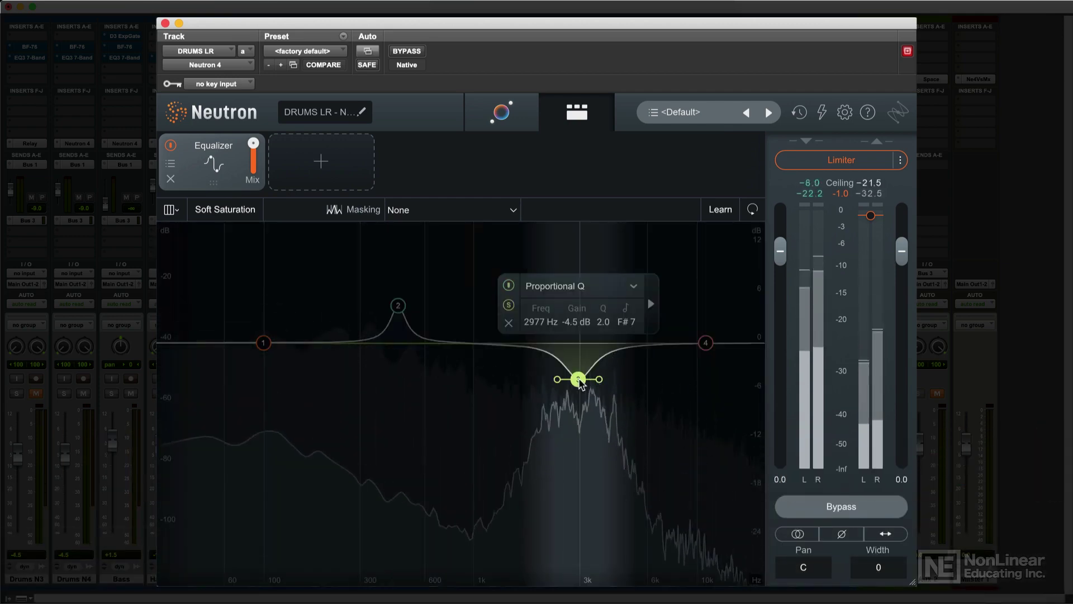
key(space)
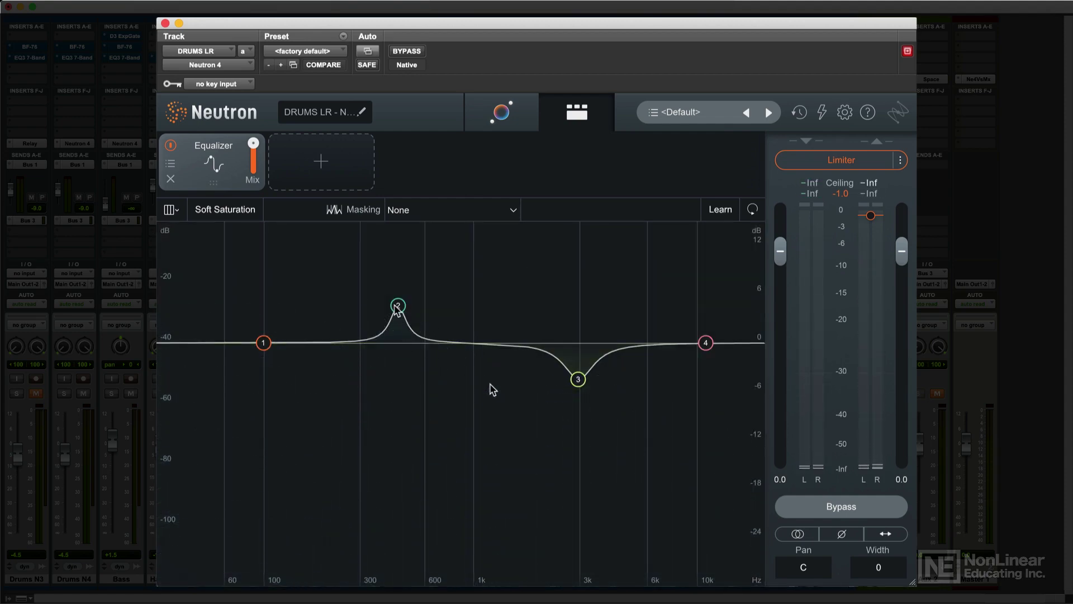
- Enter 5.0 dB as band 2's gain
click(396, 306)
click(506, 274)
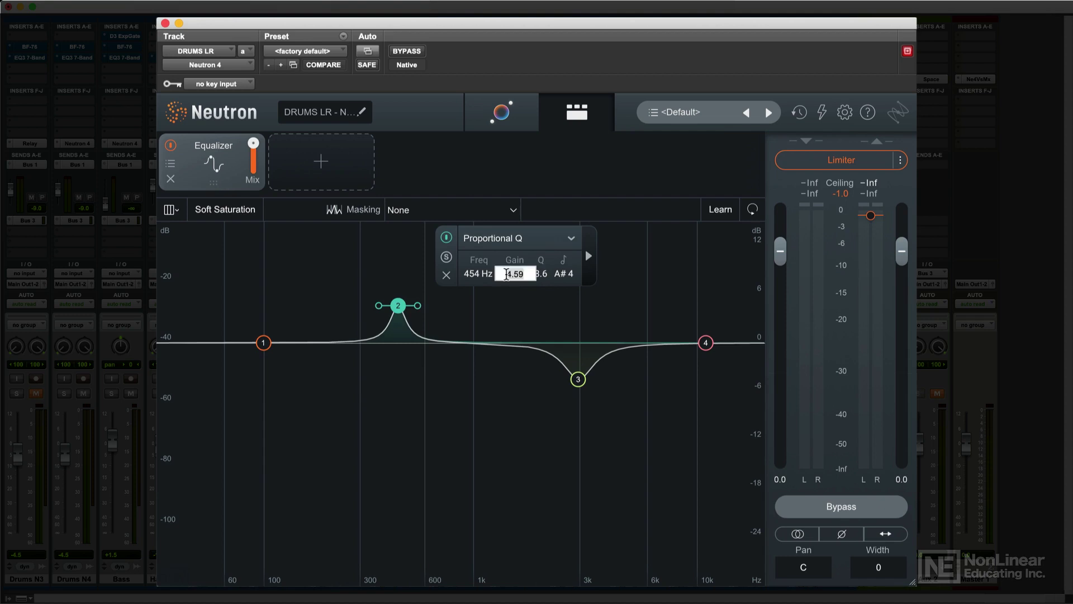
text(5)
key(Return)
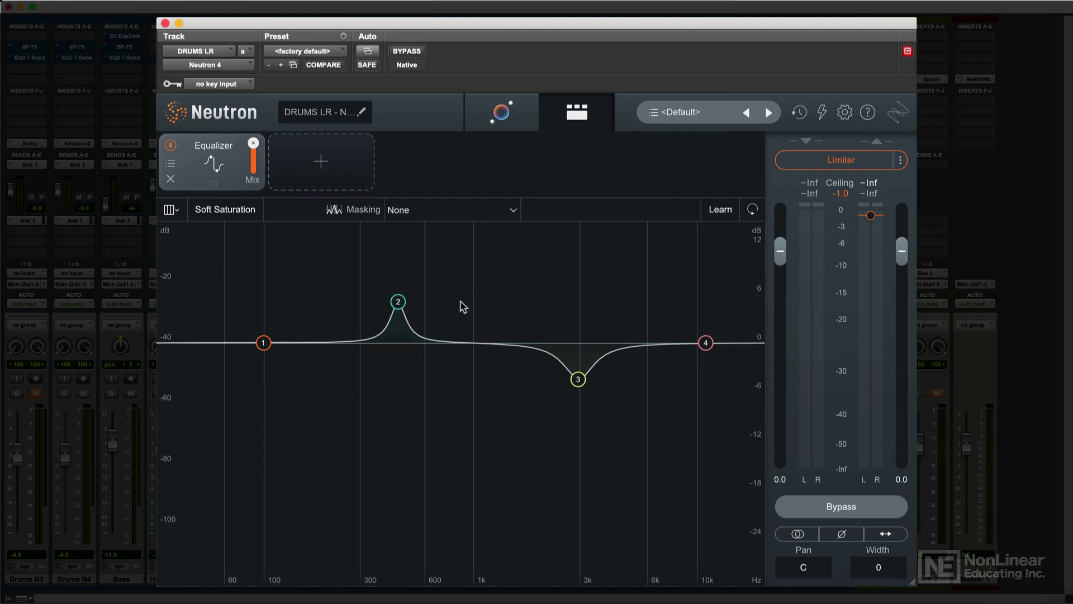
- Reset bands 2 and 3 to flat, then raise band 2 to 4.5 dB at 454 Hz and toggle its bypass
double_click(398, 302)
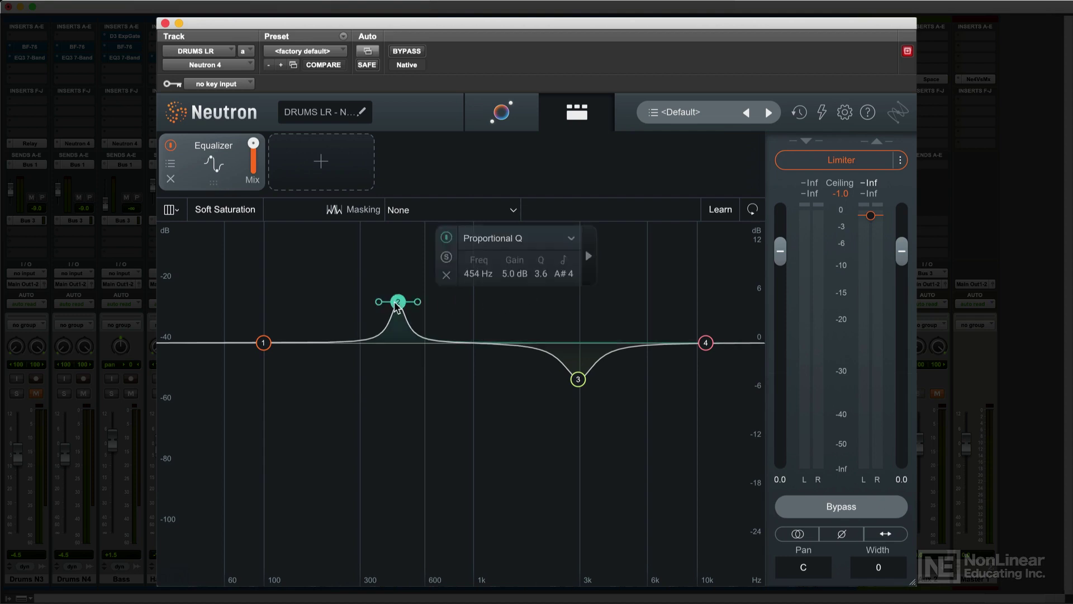
double_click(576, 379)
drag(398, 342, 396, 307)
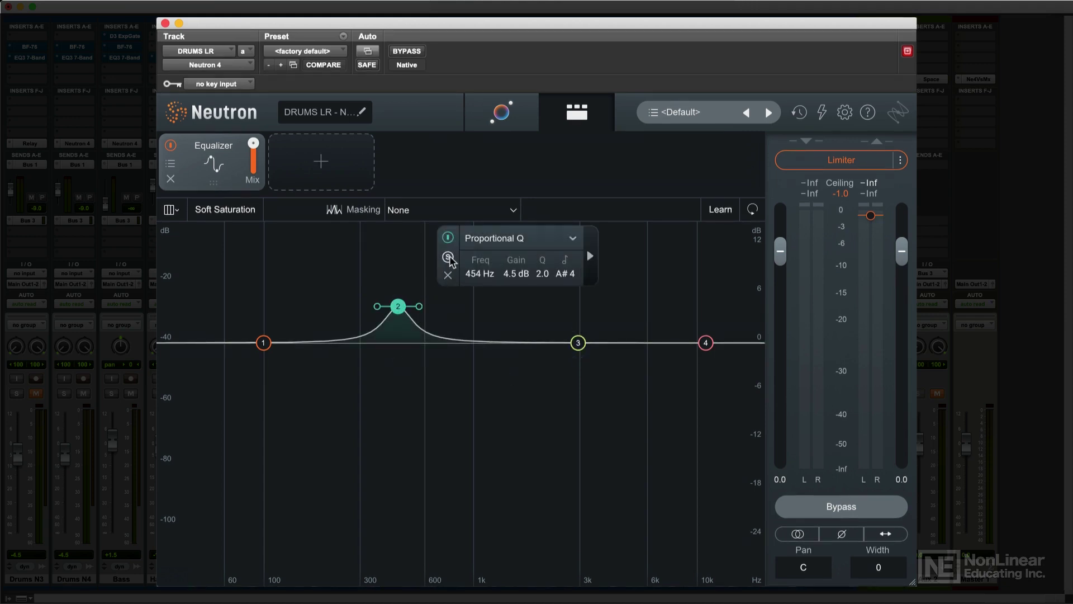
click(448, 238)
click(448, 238)
- Set band 2's filter shape to Bell
click(525, 239)
click(574, 243)
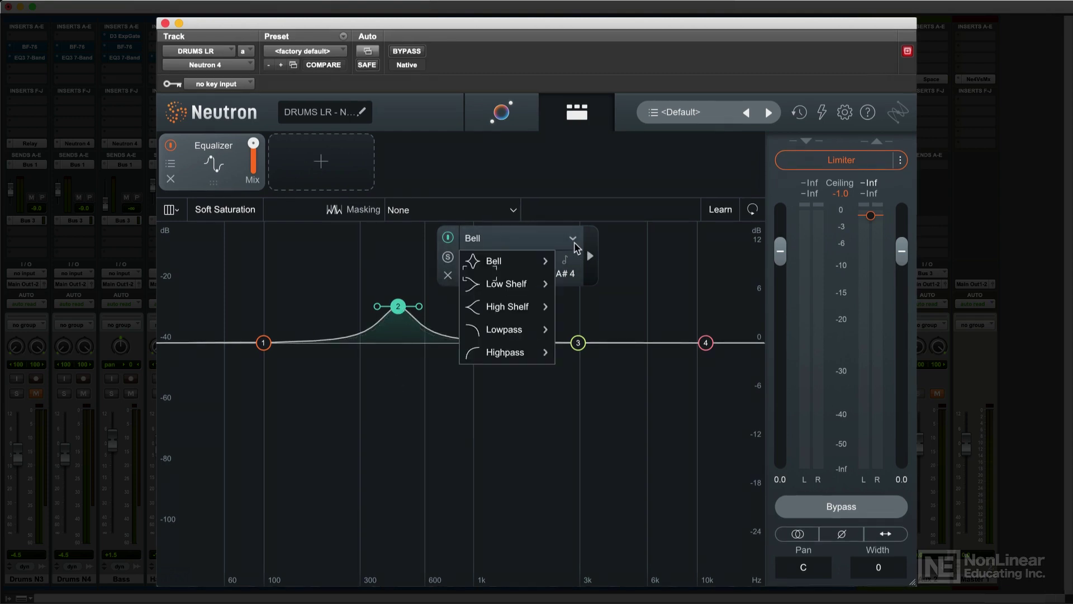
mouse_move(535, 287)
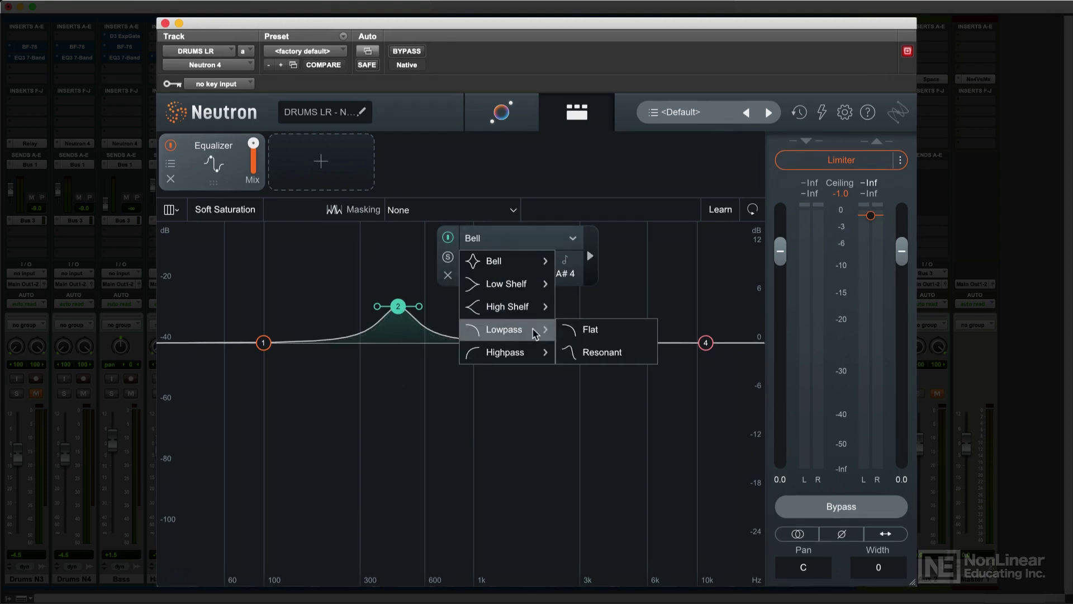
mouse_move(534, 353)
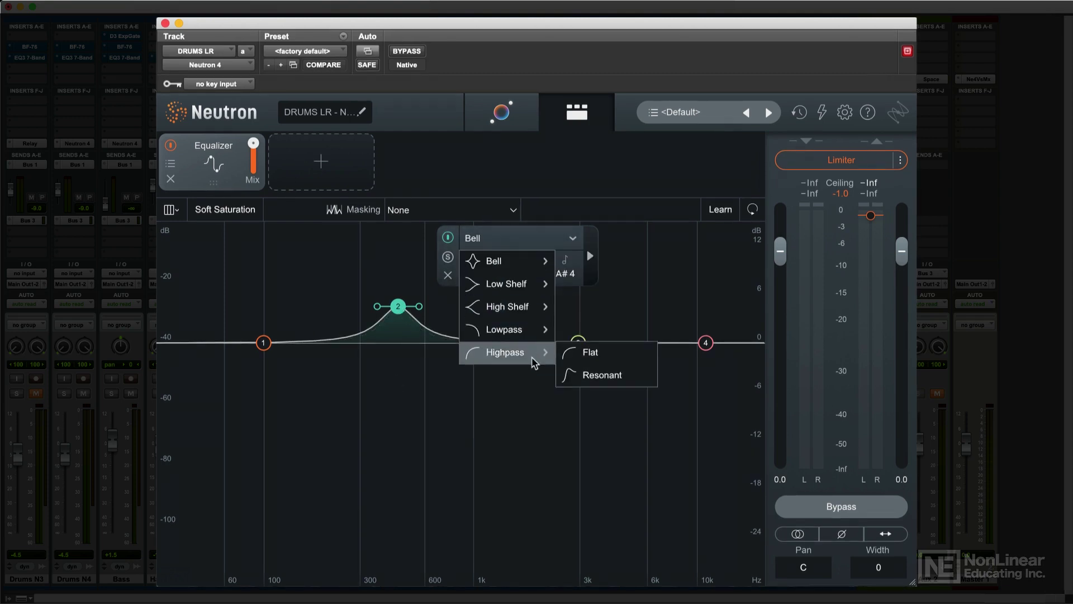
click(528, 394)
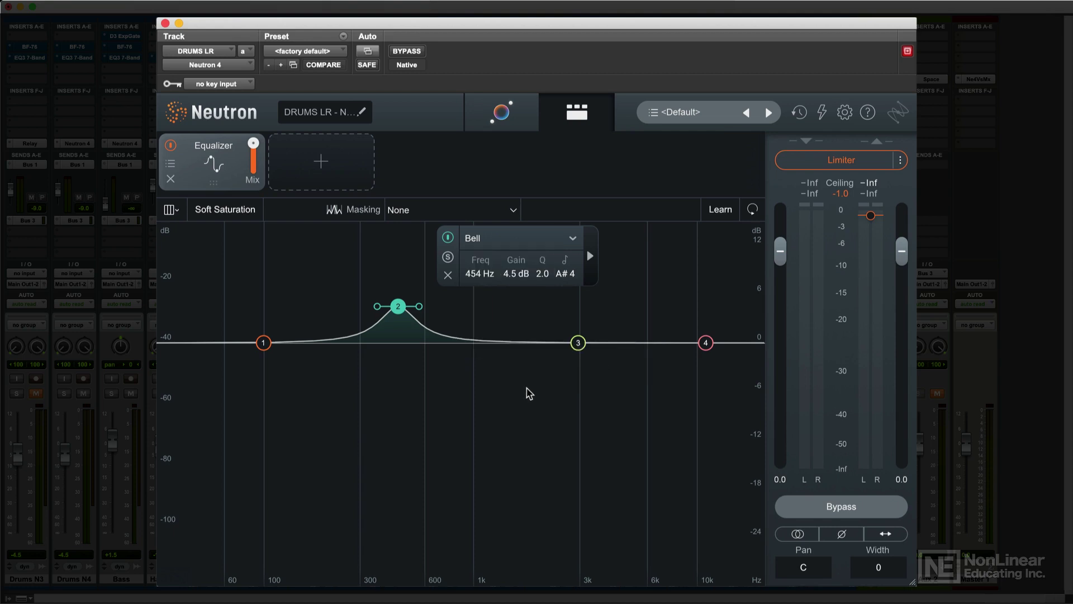
- Change band 2's filter type from Bell to Band Shelf
click(571, 239)
mouse_move(526, 274)
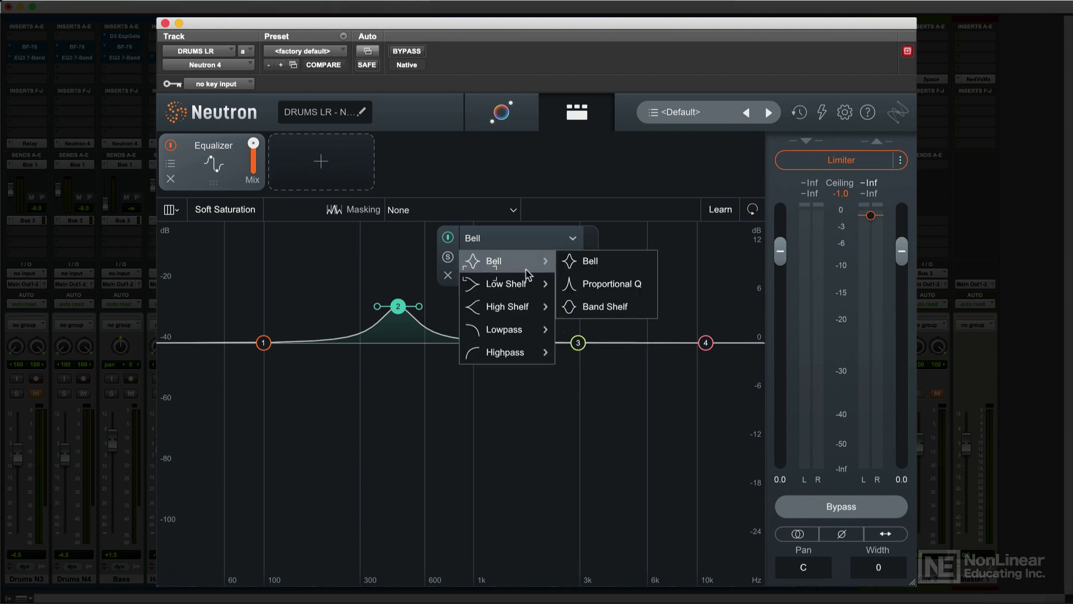
click(616, 270)
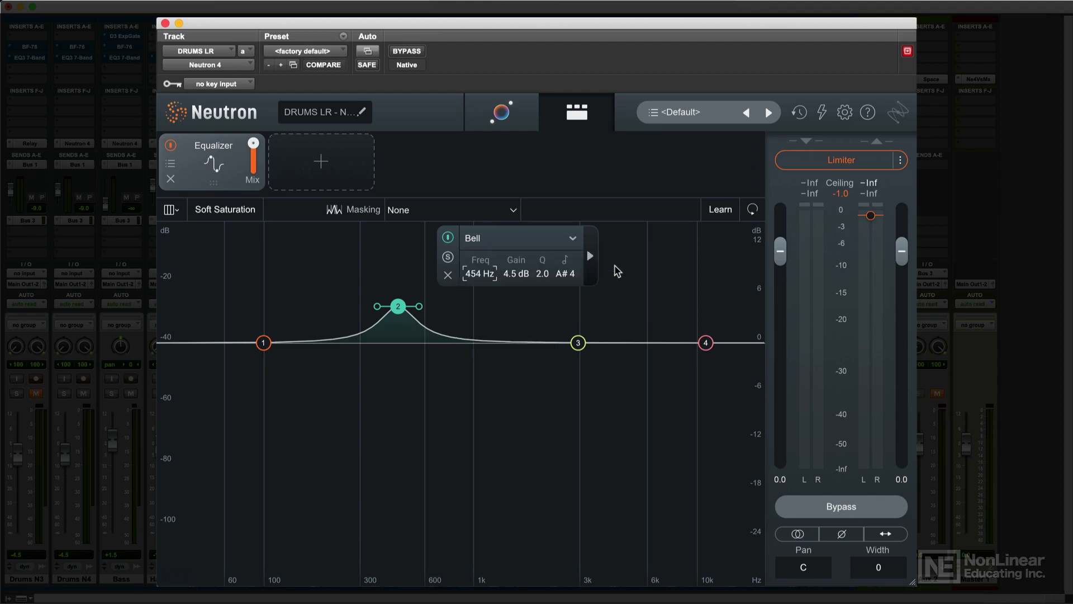
click(572, 239)
mouse_move(550, 259)
click(588, 308)
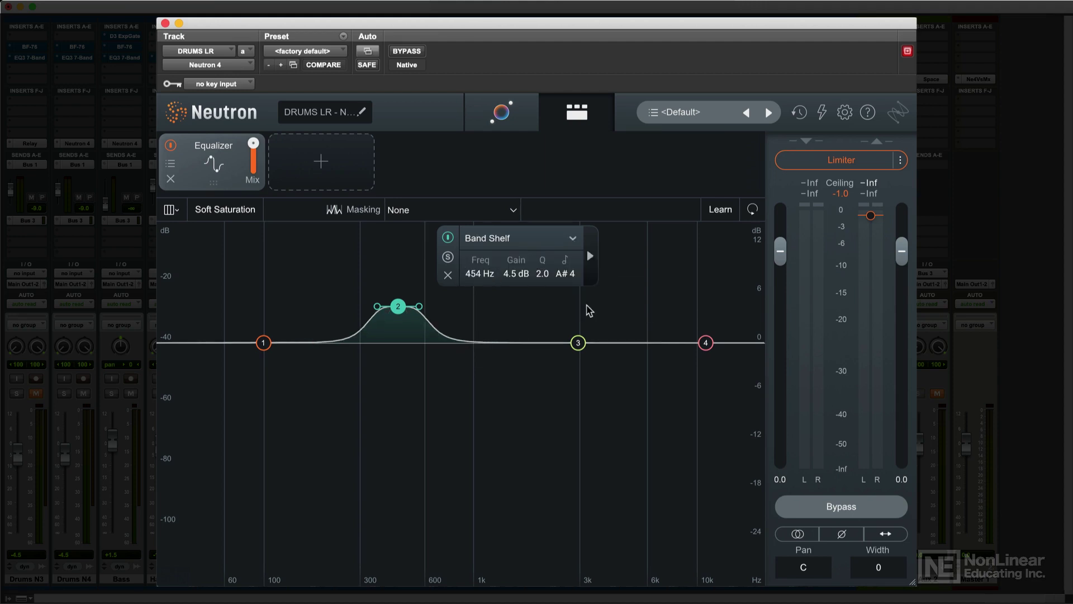
- Try band 2 as Proportional Q, then undo back to Bell
click(572, 239)
mouse_move(503, 260)
click(587, 285)
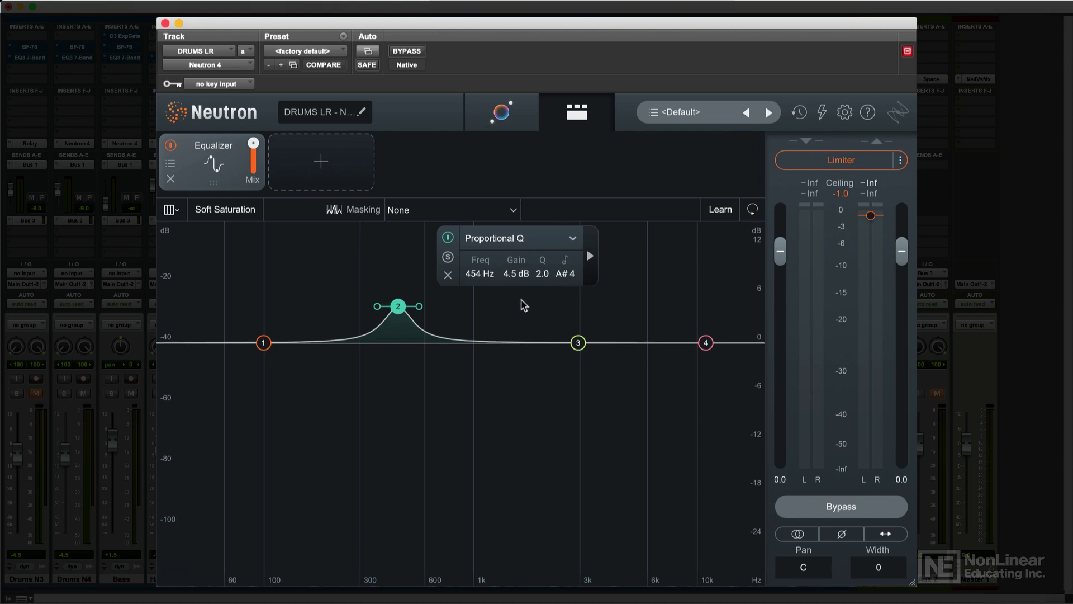
key(super+z)
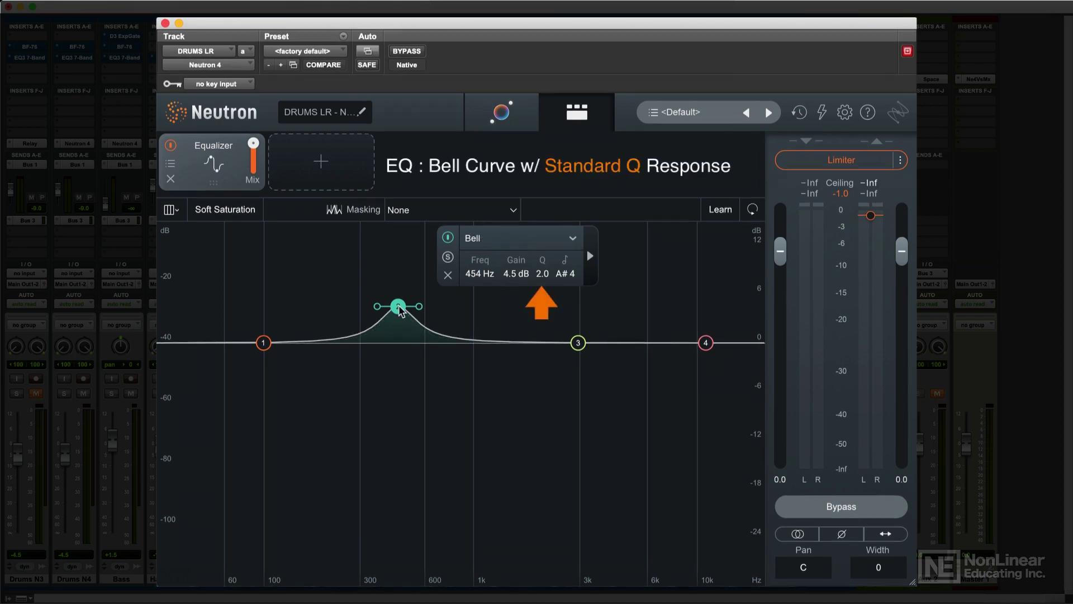
- Push band 2's gain above 10 dB, lower it back, then bring the band to flat
drag(399, 307, 402, 230)
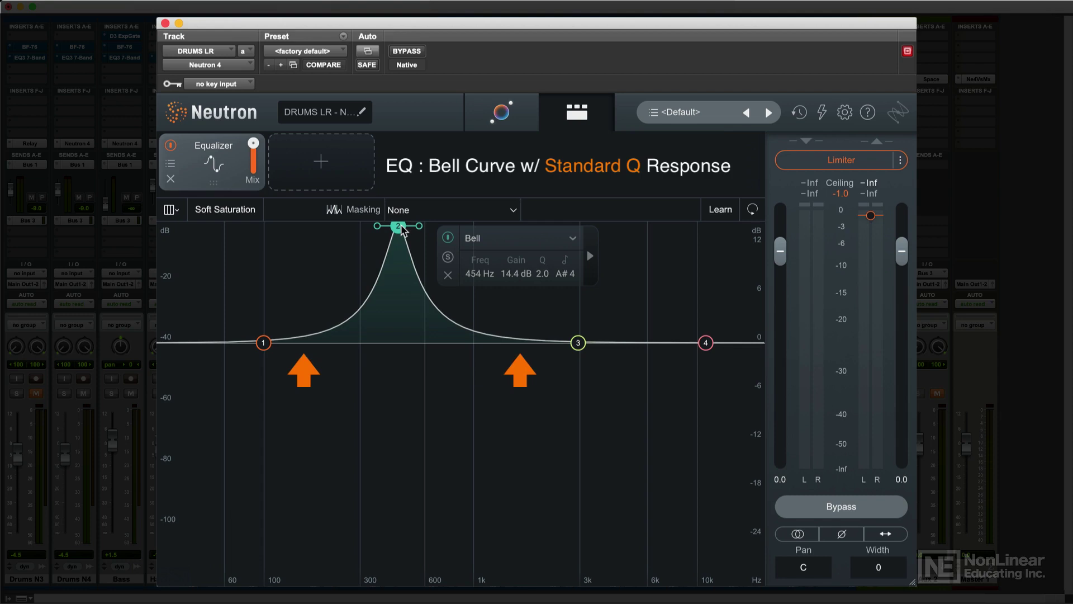
drag(402, 230, 400, 307)
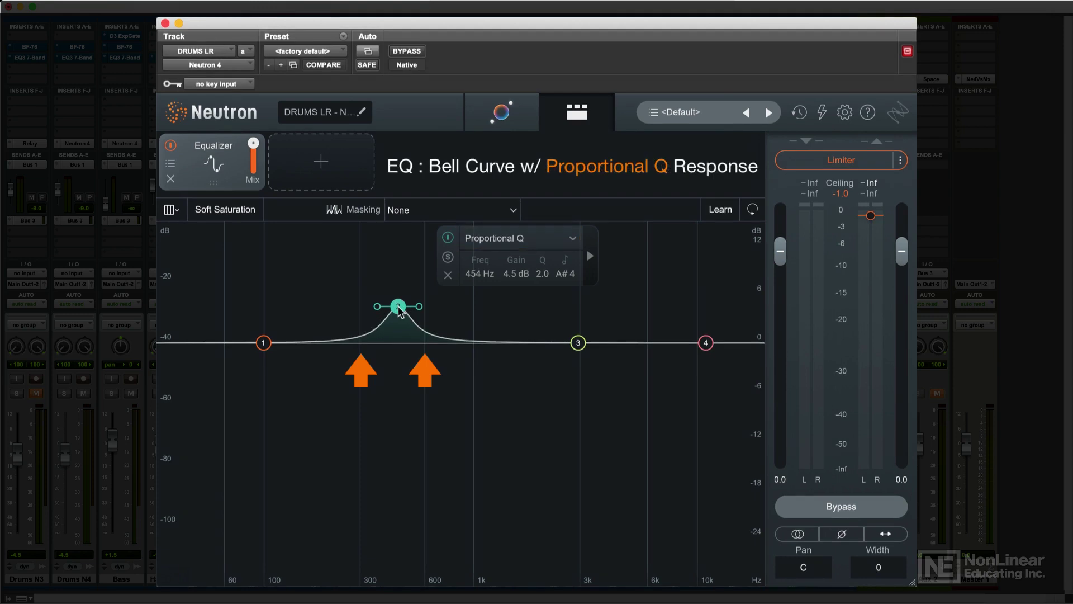
mouse_move(399, 309)
mouse_down()
mouse_move(400, 228)
mouse_move(396, 311)
mouse_up()
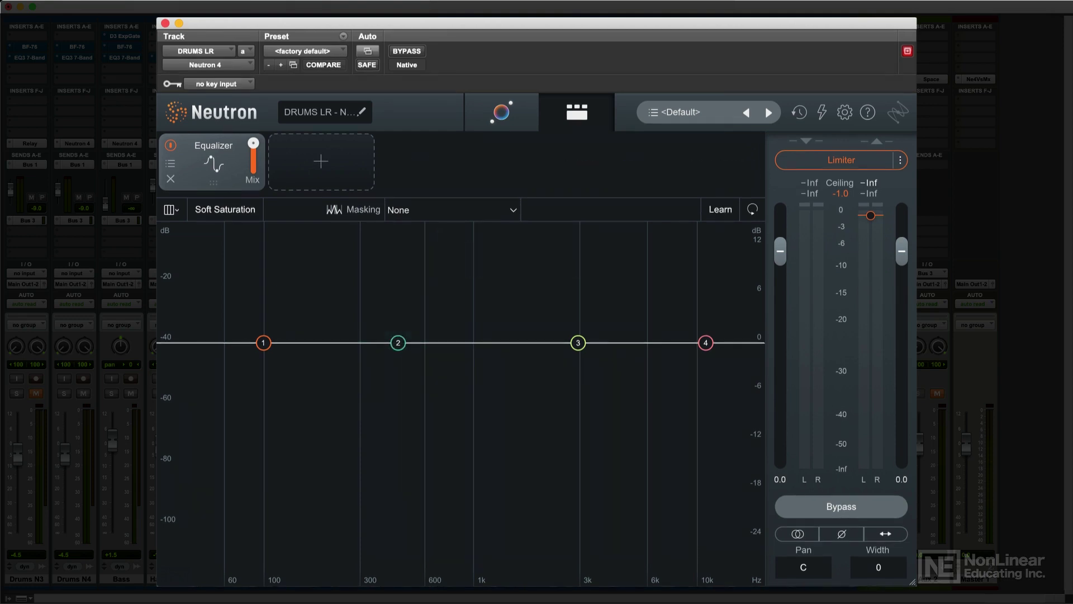
- Raise band 1's low shelf to 3.0 dB at 100 Hz and make it a Baxandall shelf
click(265, 343)
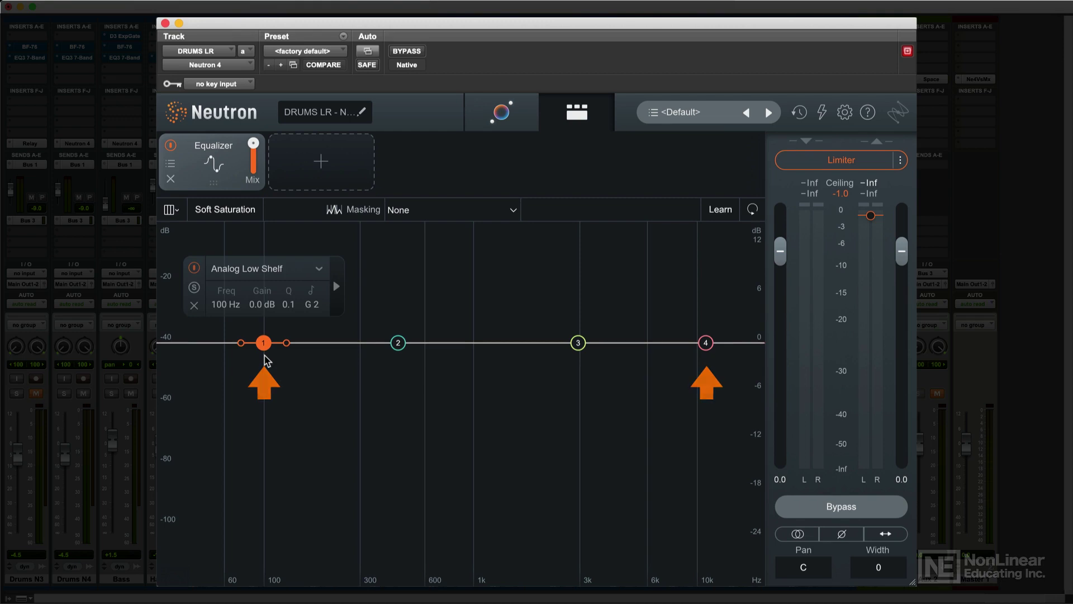
drag(264, 342, 264, 319)
click(319, 246)
mouse_move(248, 288)
click(337, 314)
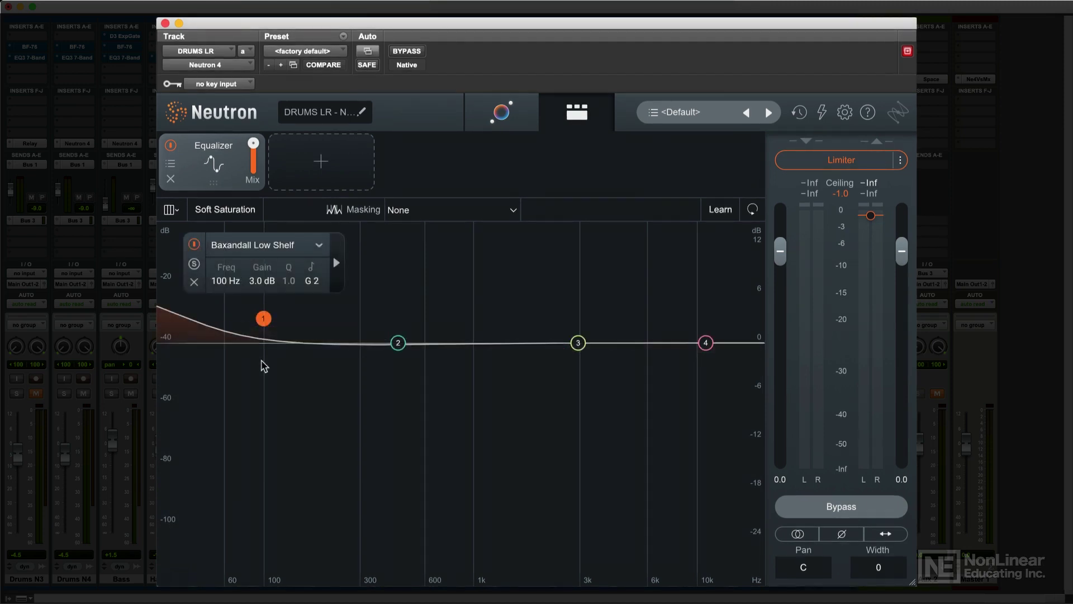
click(319, 245)
- Switch band 1 to a Vintage low shelf, stop playback, and reset it to 0 dB
mouse_move(281, 296)
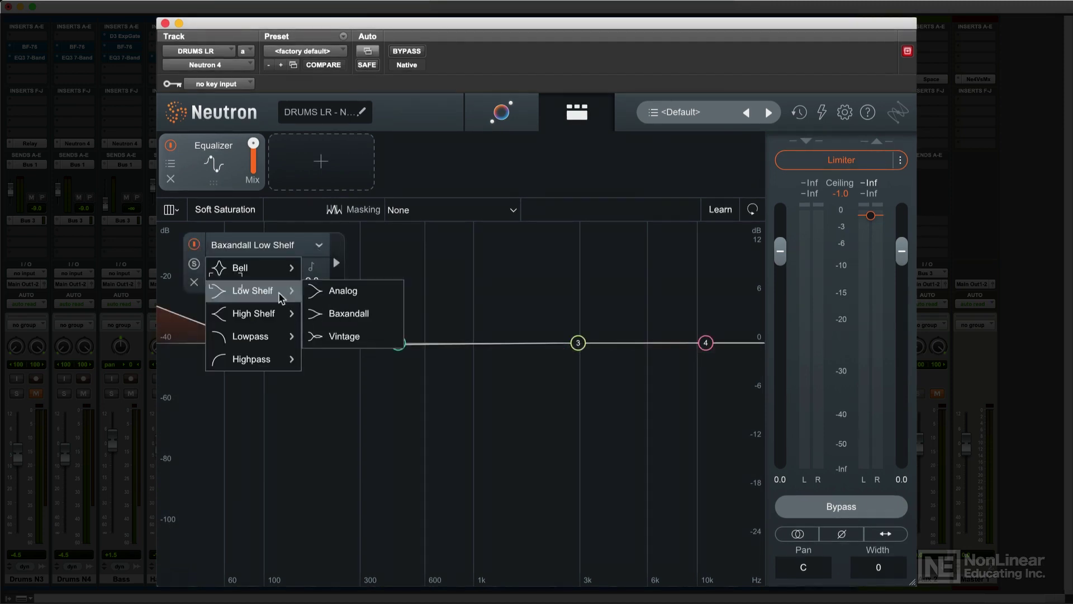
click(334, 338)
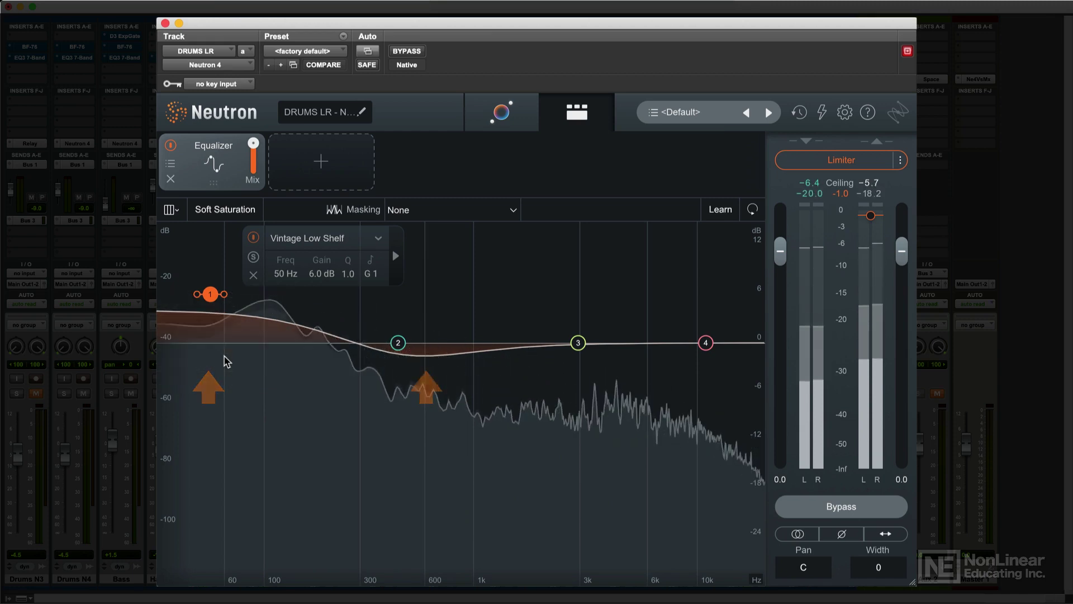
key(space)
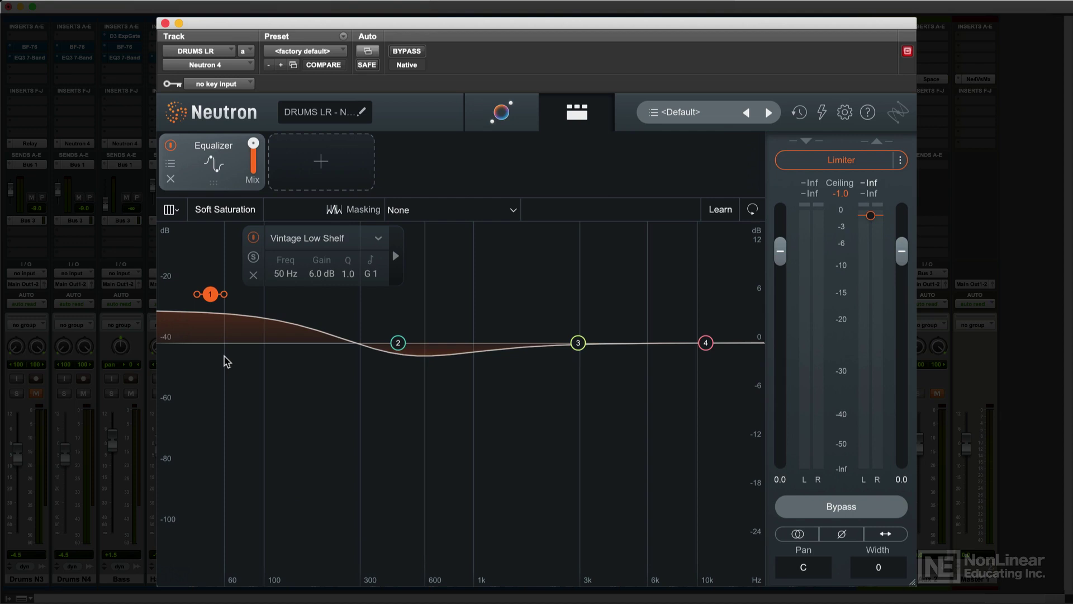
click(253, 274)
- Make band 1 a flat highpass filter with a 12 dB/oct slope
click(264, 343)
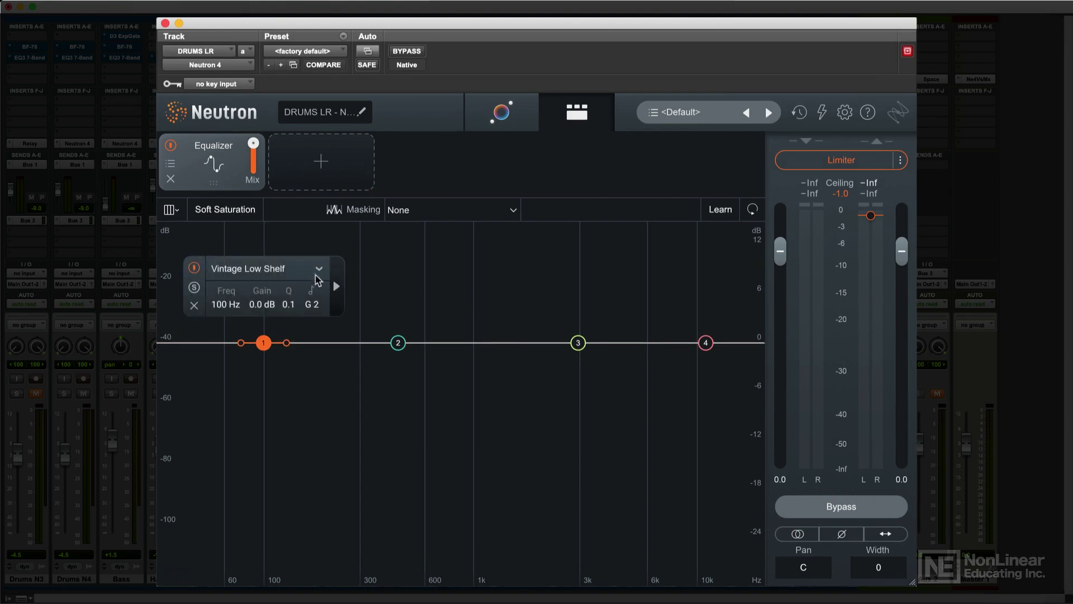
click(319, 268)
mouse_move(256, 381)
click(335, 382)
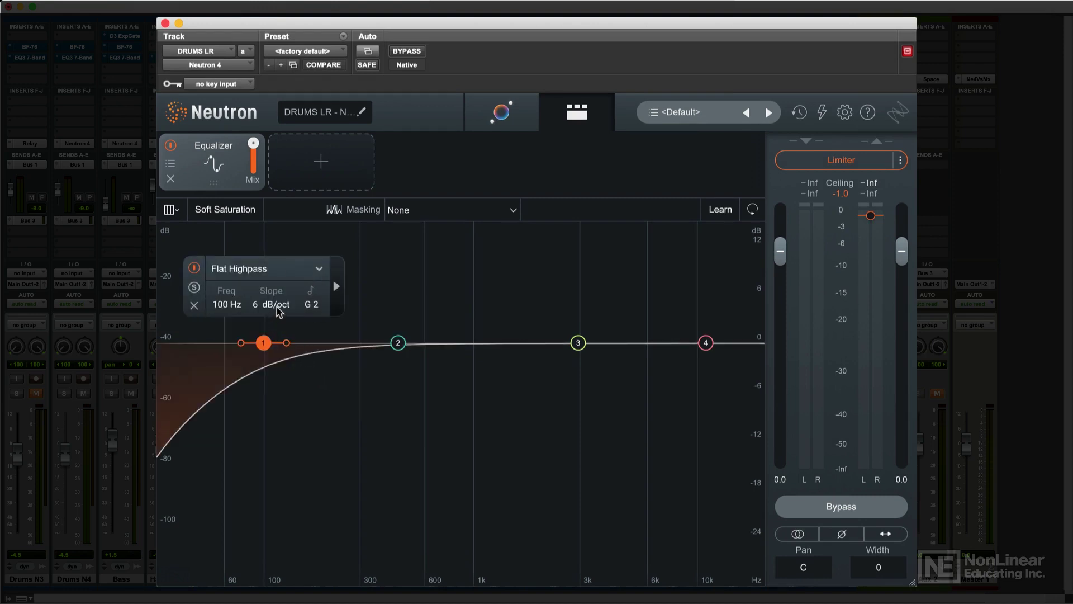
drag(277, 312, 283, 258)
- Switch band 1 to a resonant highpass at 100 Hz and adjust its resonant peak
click(317, 271)
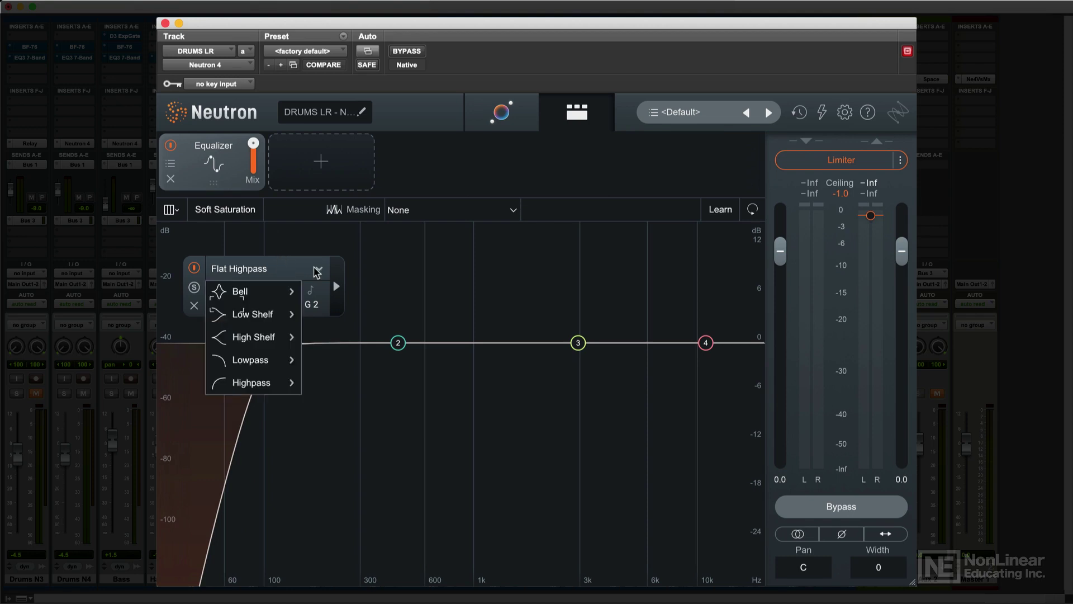
mouse_move(291, 384)
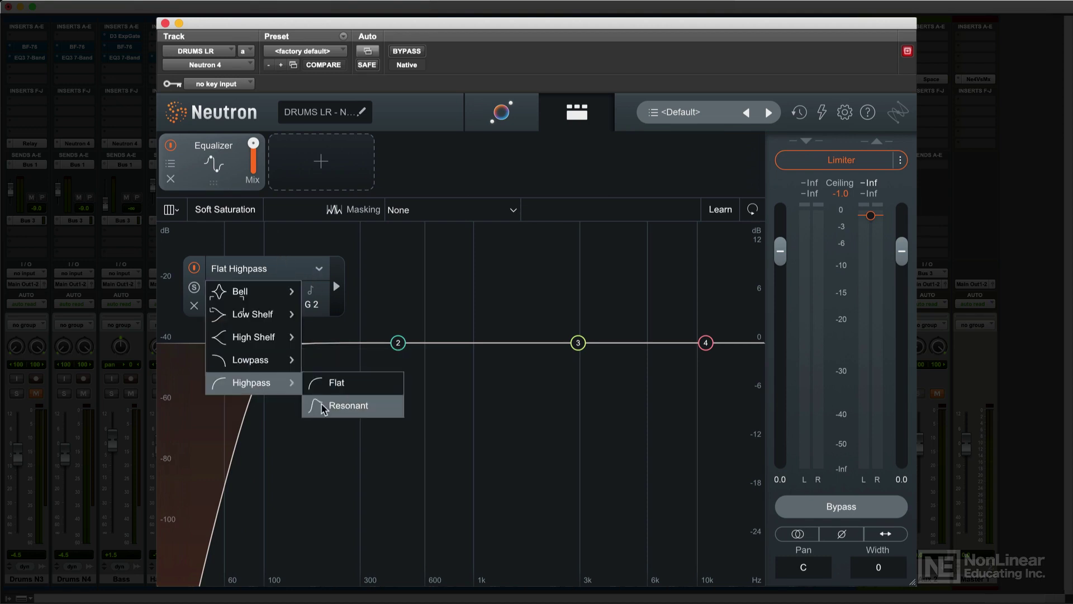
click(323, 407)
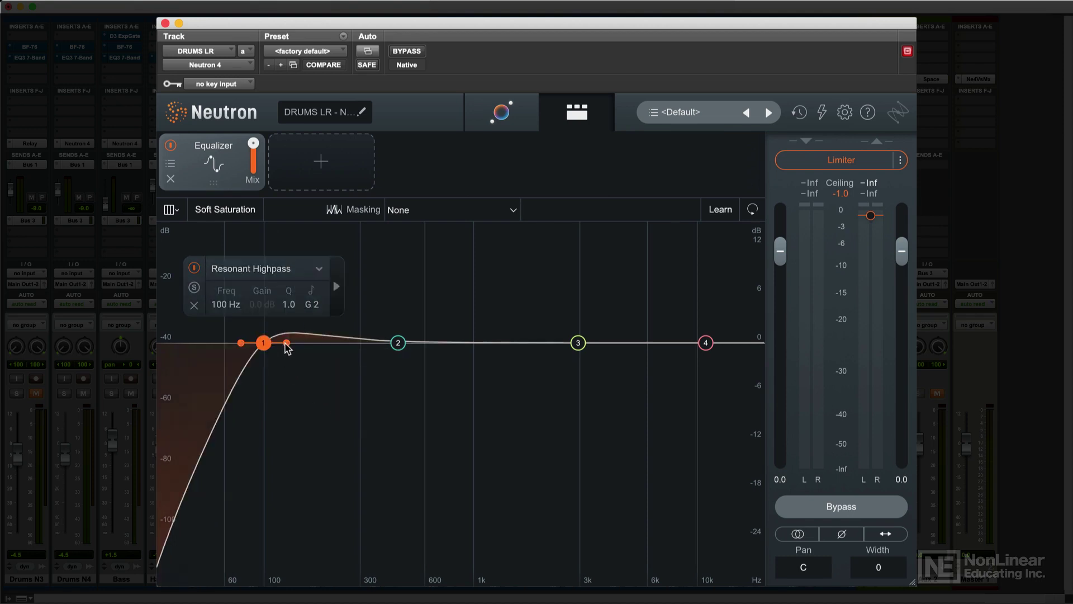
drag(285, 342, 286, 344)
- Flatten band 1, try the Mel and Piano Roll scales, return to Ext Log, and stop playback
double_click(263, 343)
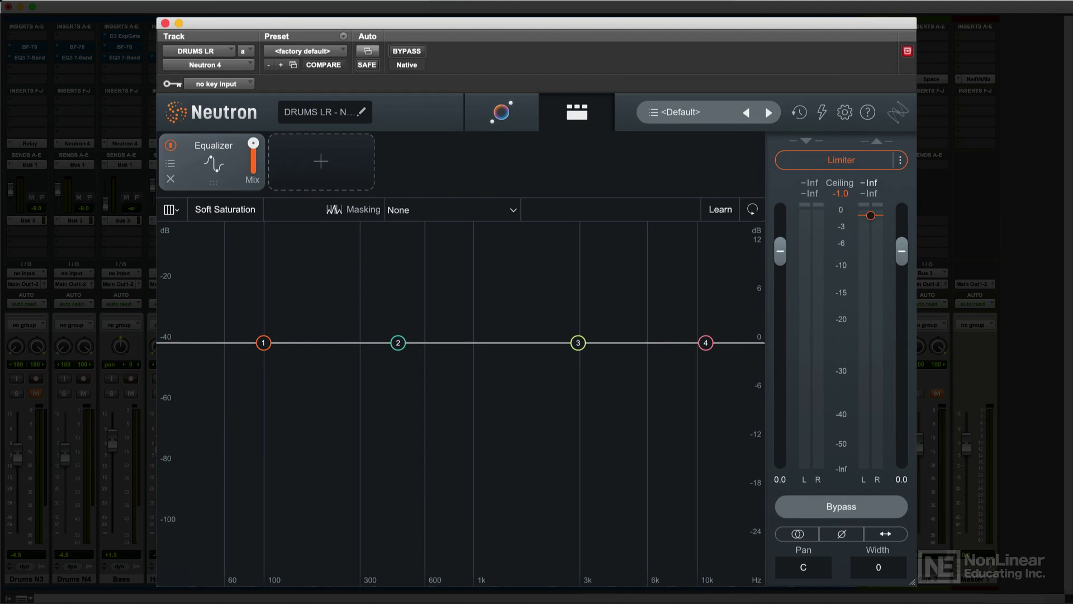
click(179, 211)
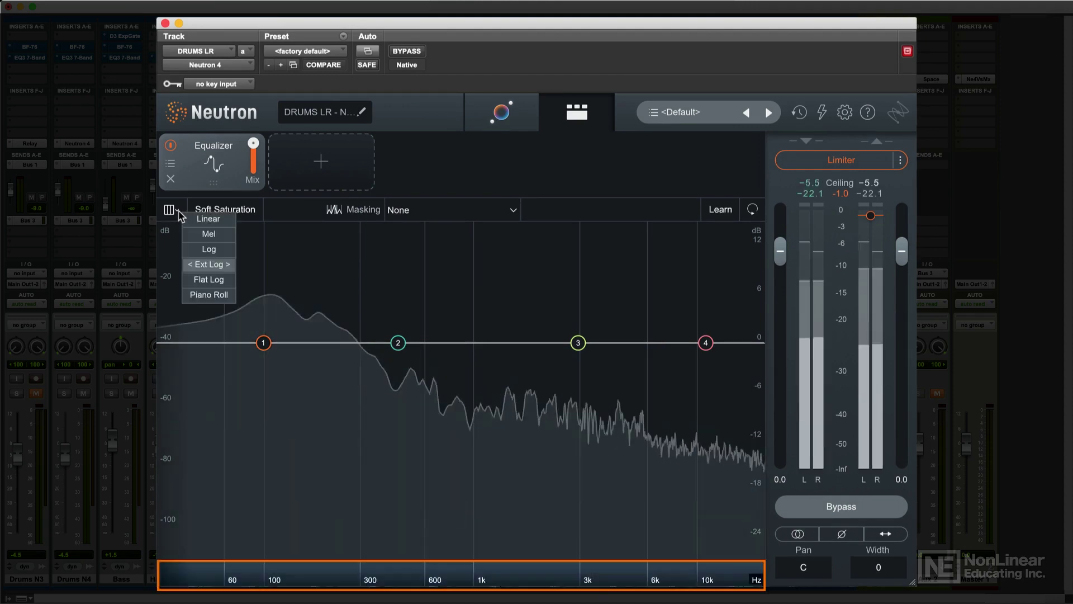
click(187, 234)
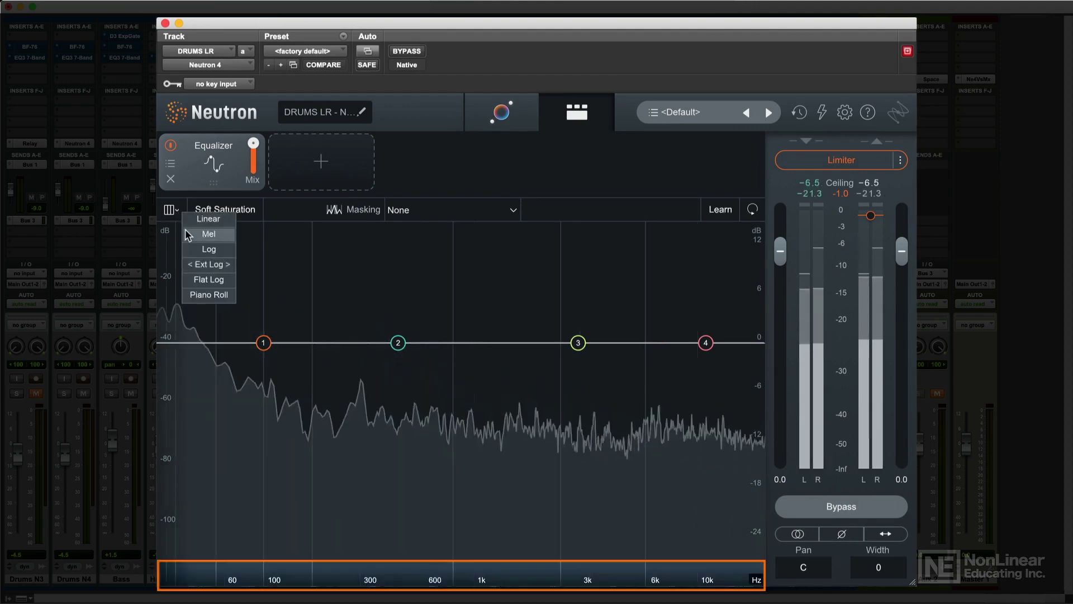
click(187, 234)
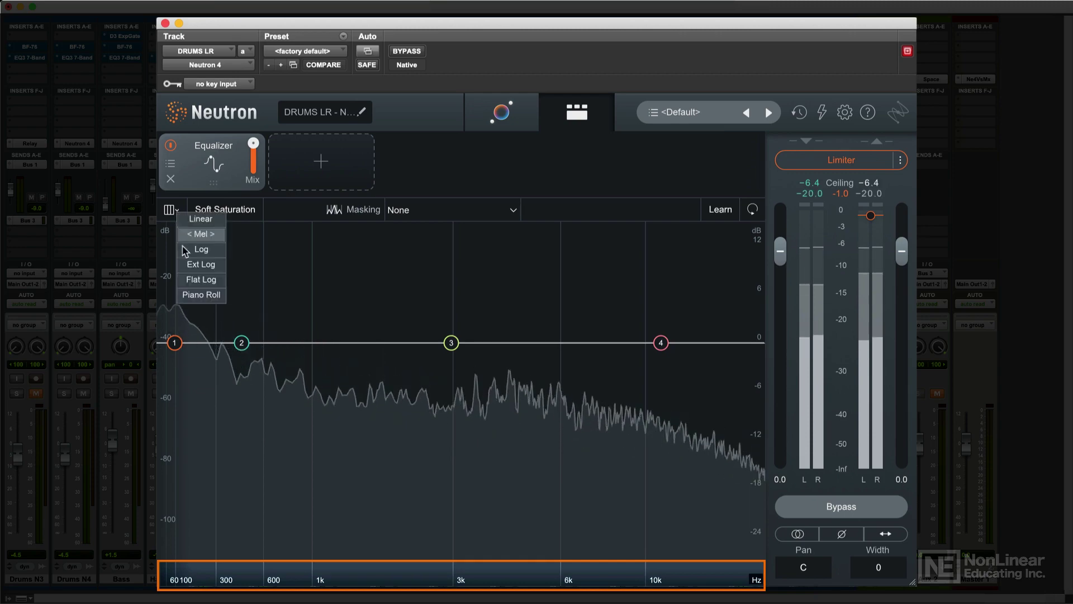
click(192, 294)
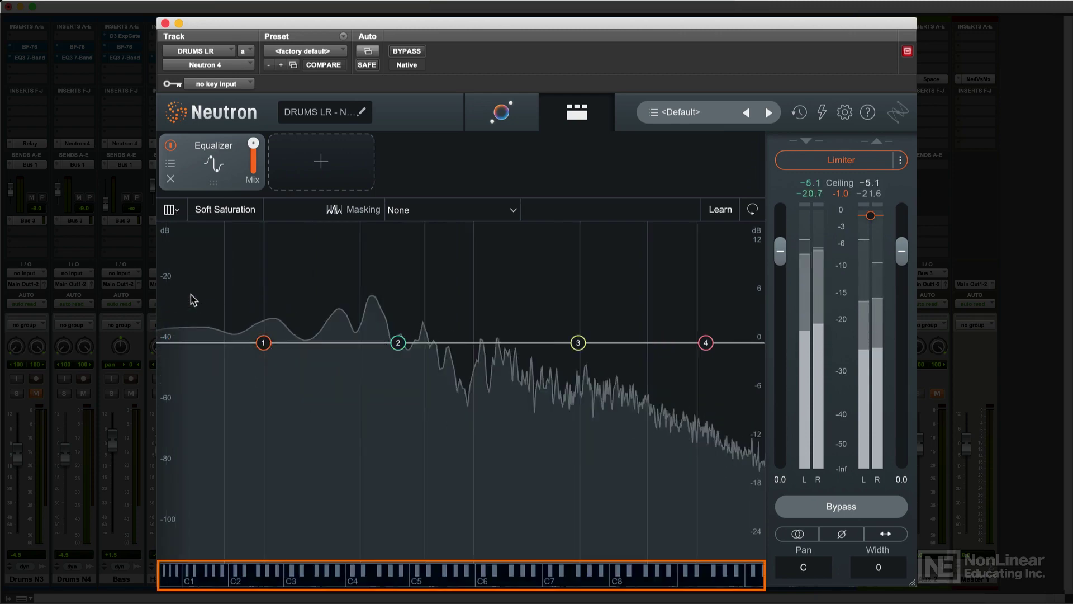
click(169, 209)
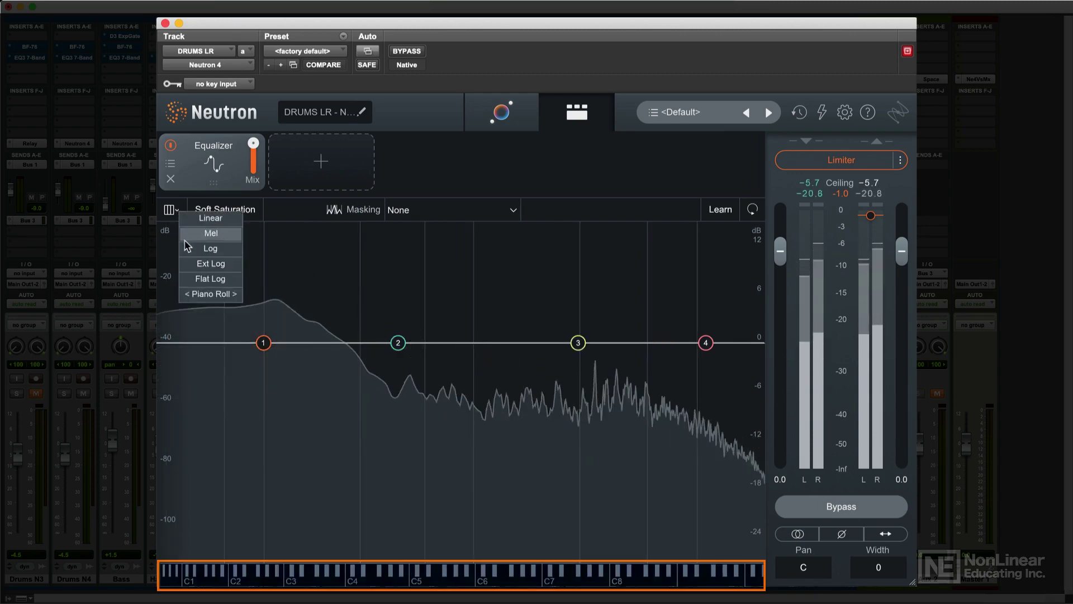
click(190, 264)
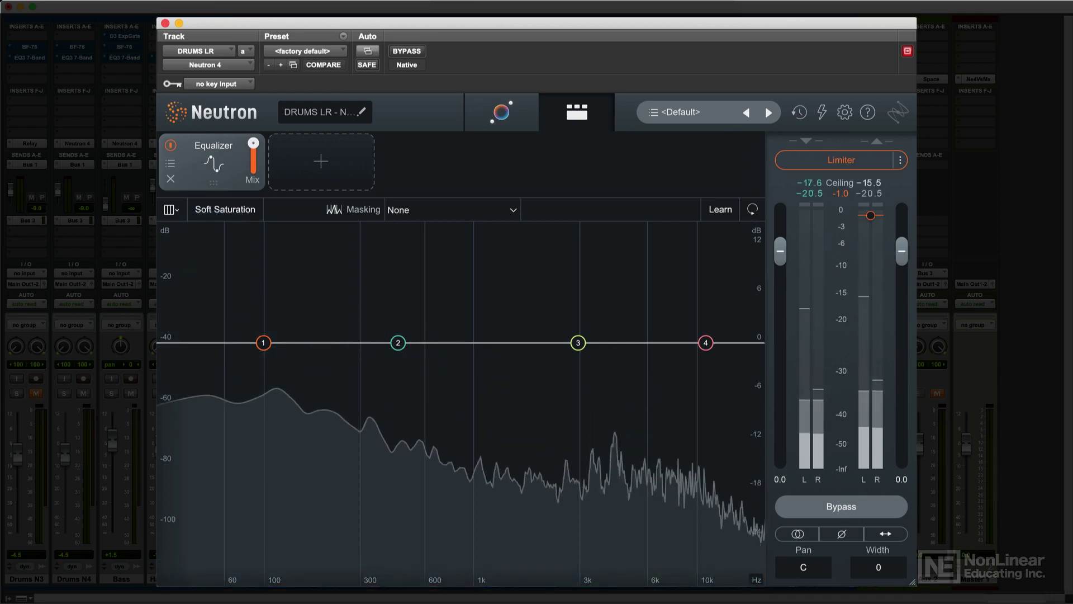
key(space)
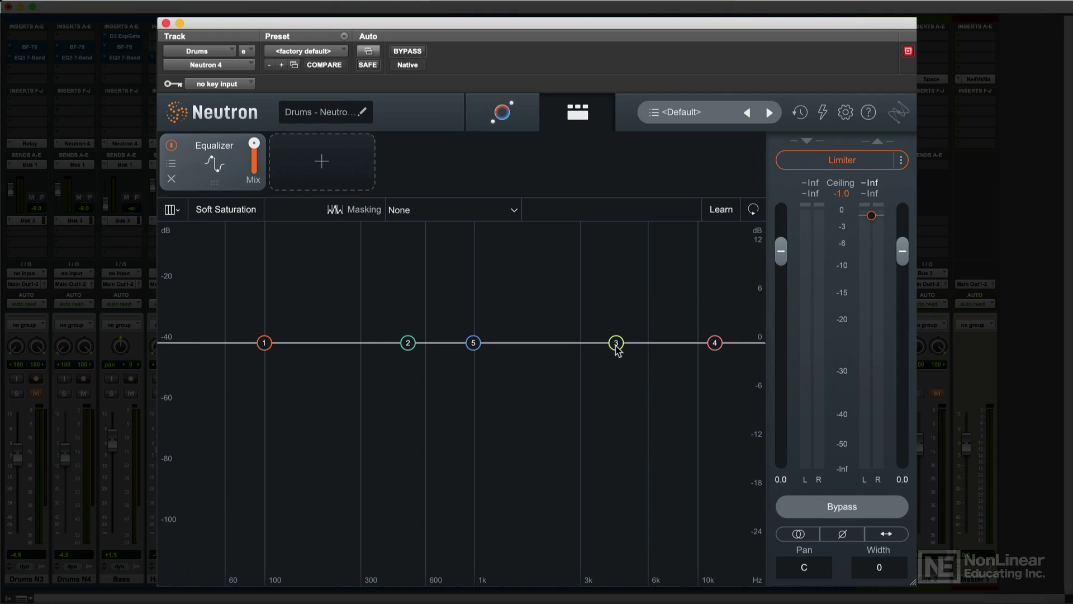
- Select band 3 on the Drums EQ and expand its Dynamic/Sidechain panel
click(616, 343)
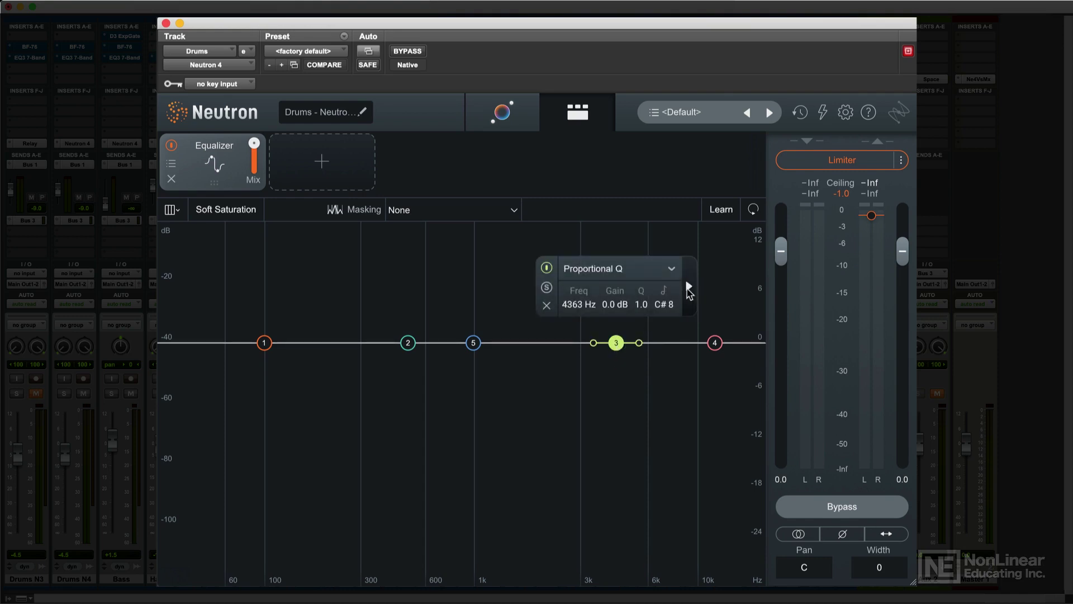
click(689, 288)
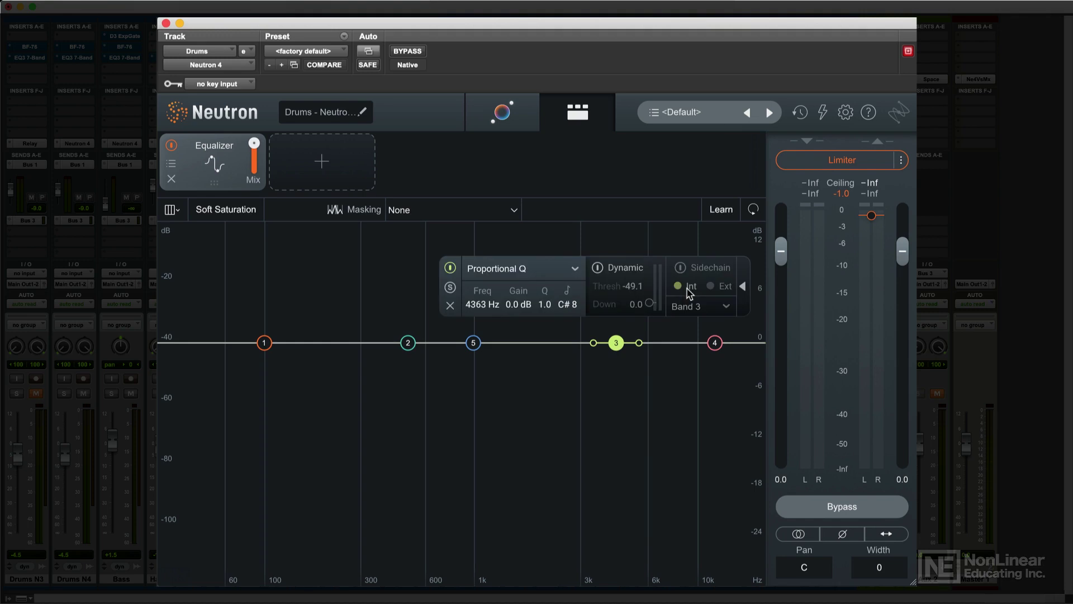
- Enable dynamics on band 3, briefly trying upward mode before settling on downward
click(597, 267)
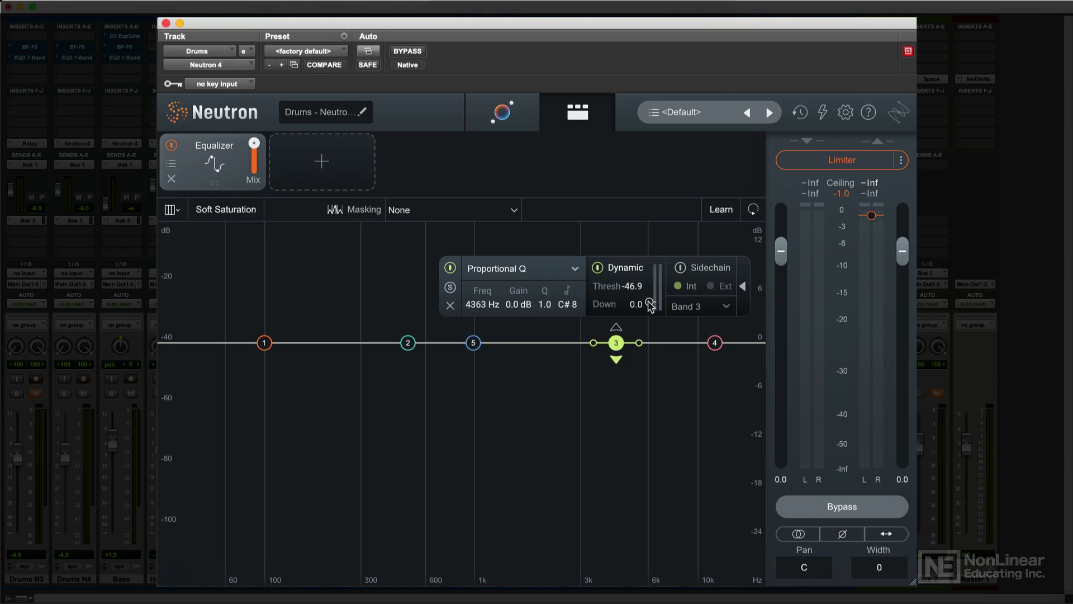
click(616, 328)
click(616, 360)
- Cut band 3 by 8.5 dB at 4363 Hz, audition it, then reset it to 0 dB
drag(615, 344, 613, 417)
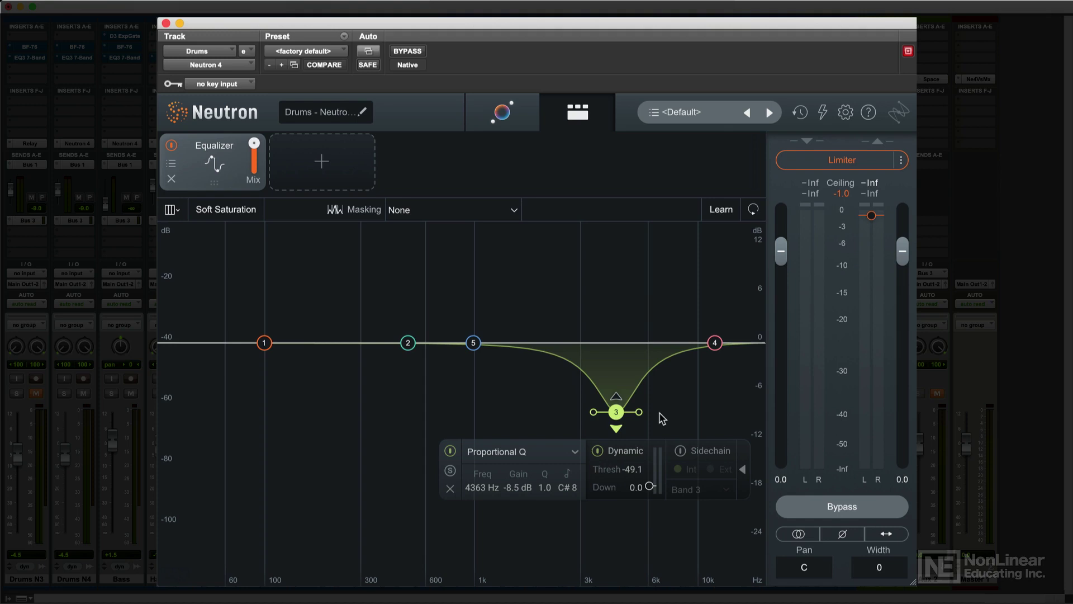
key(space)
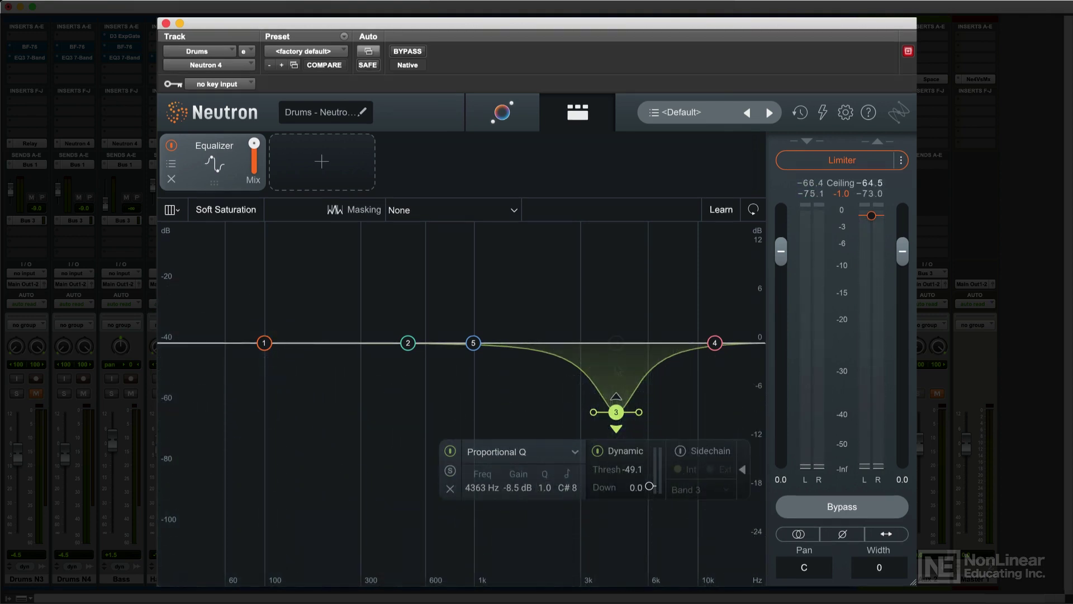
double_click(616, 411)
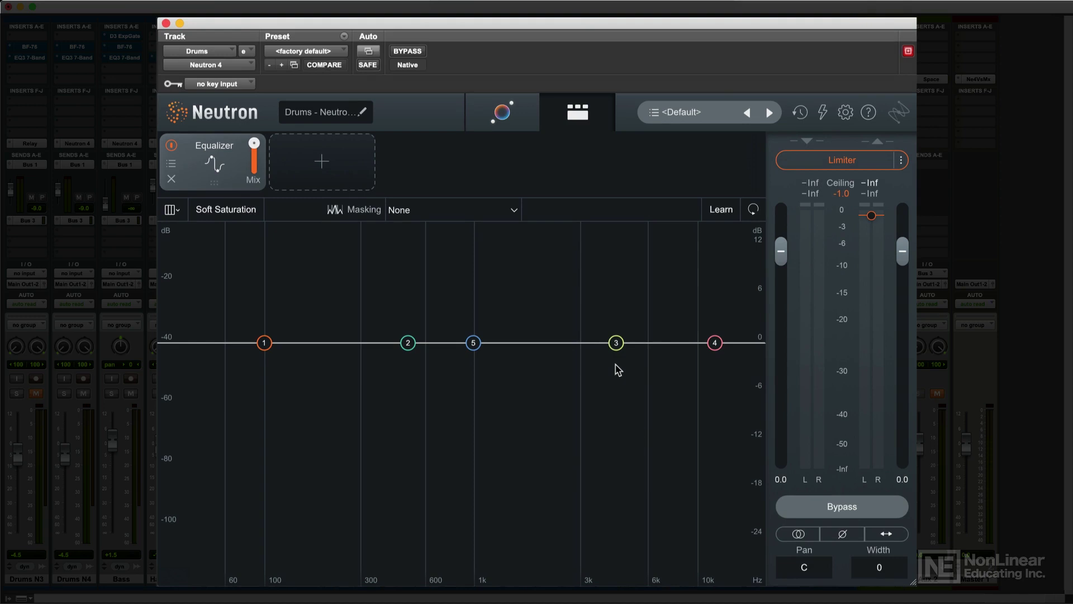
- Play the drums and pull band 3 down to about -4.4 dB as a static cut
key(space)
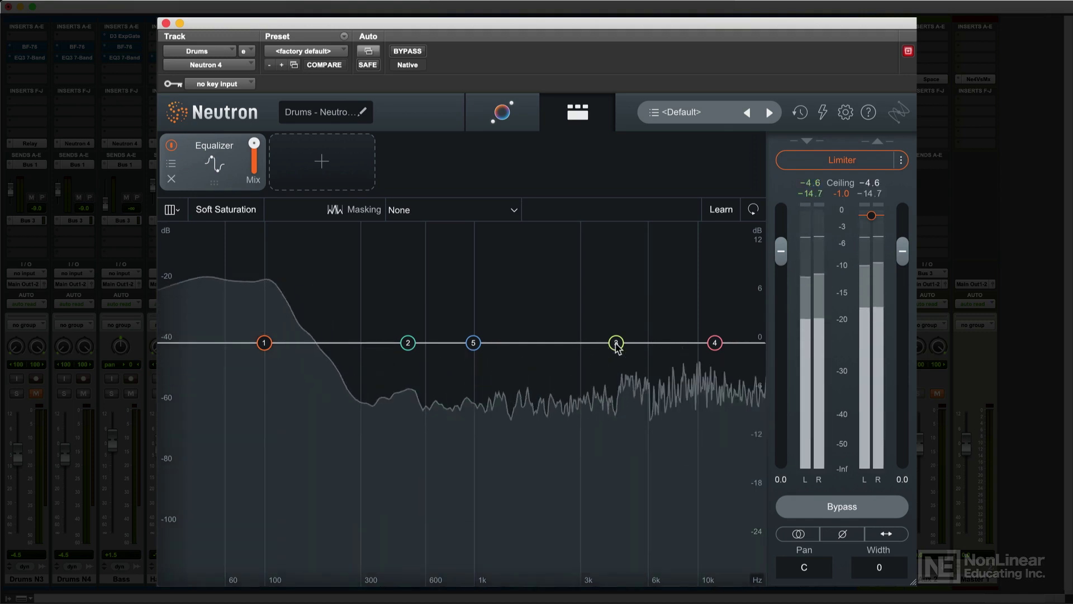
drag(616, 344, 616, 415)
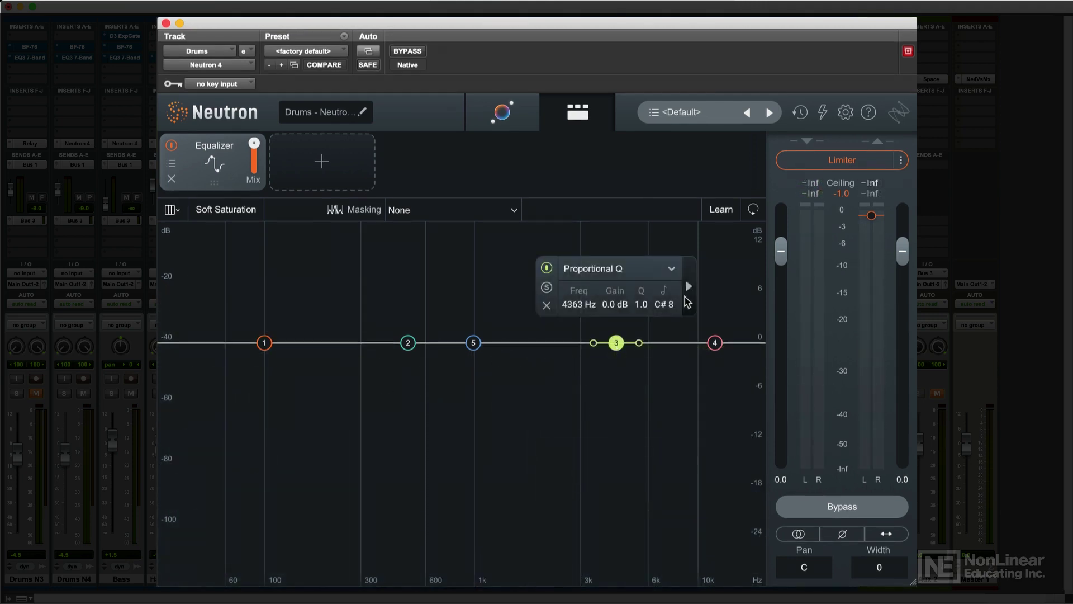
- Make band 3 dynamic and drag it down to a -8.5 dB cut at 4363 Hz
click(689, 287)
click(597, 268)
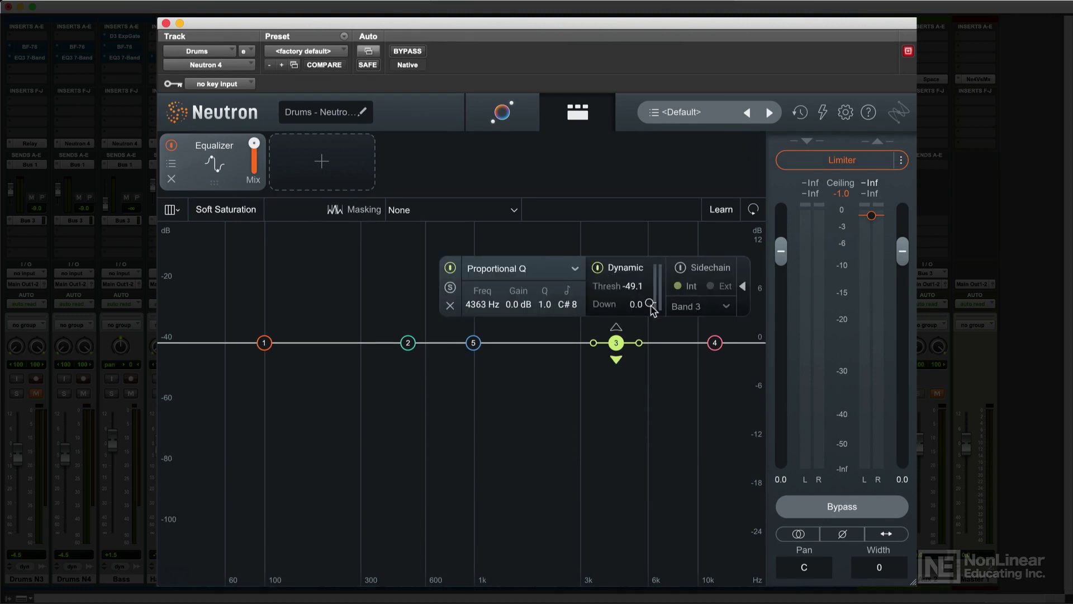
drag(615, 343, 614, 417)
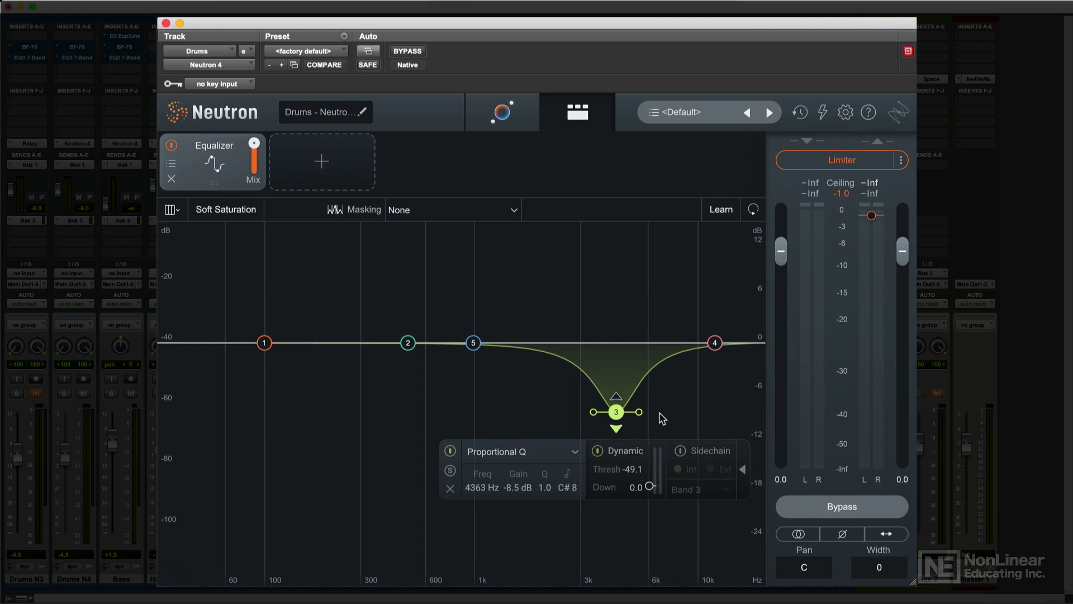
- Play the drums and compare the cut against the bypassed sound, leaving Neutron active
key(space)
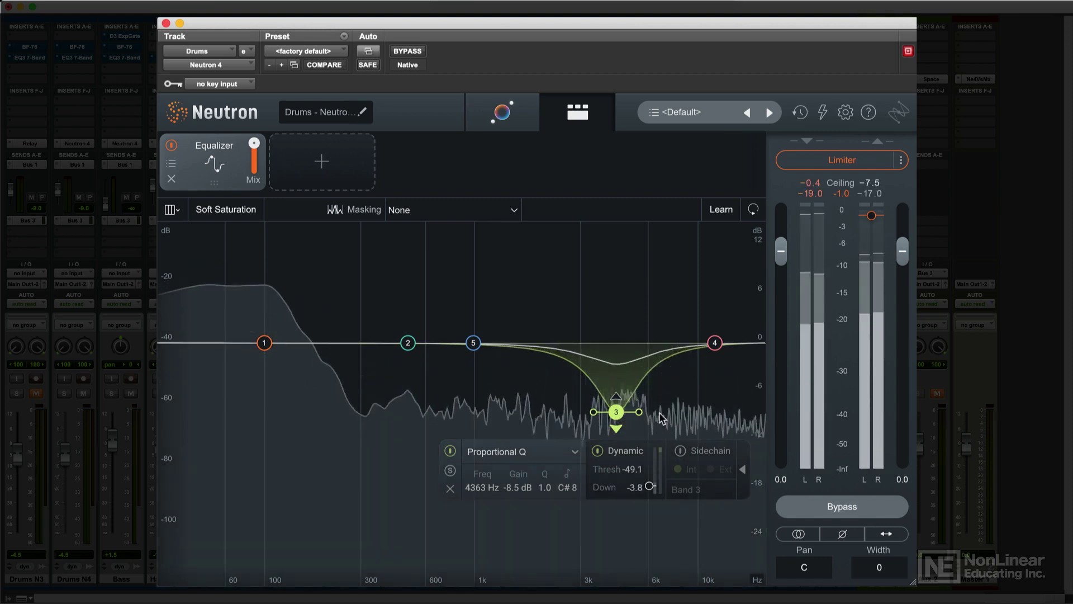
click(408, 51)
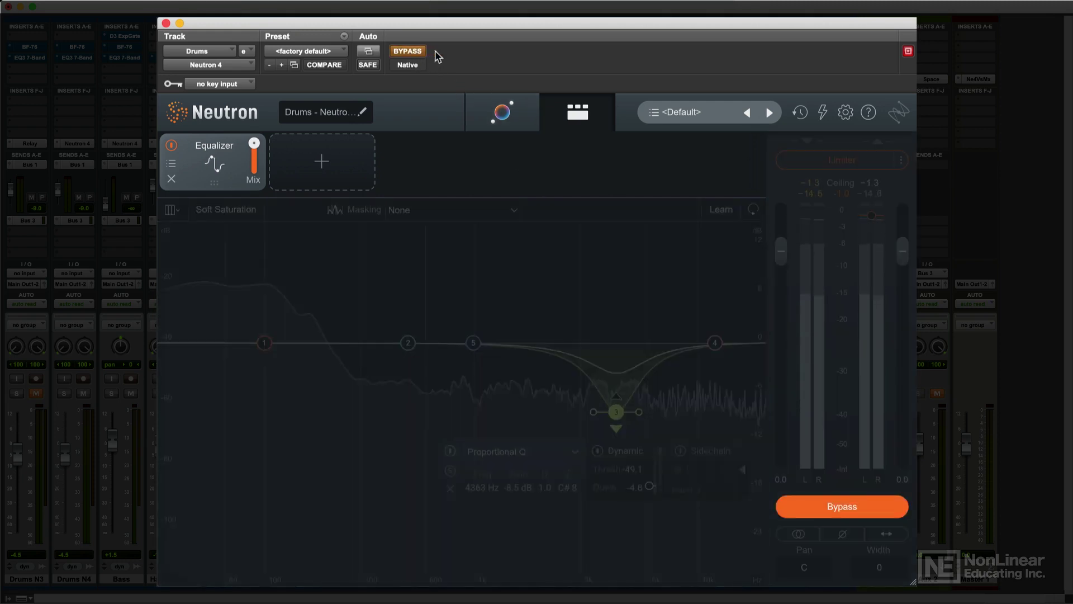
click(408, 52)
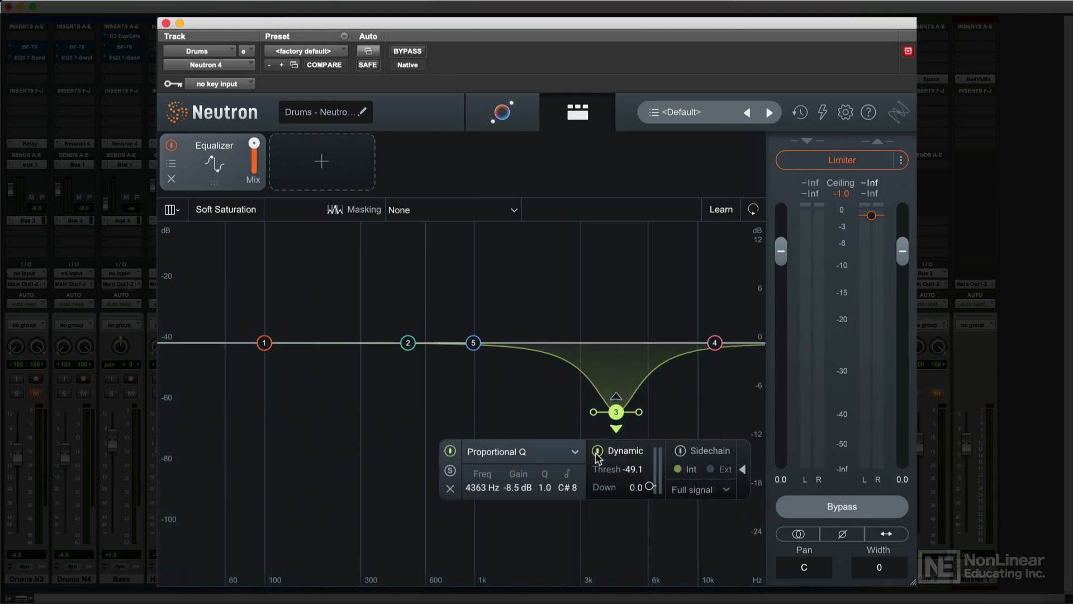
- Enable band 3's sidechain with Full signal detection, try Ext then Int, and switch sidechain off
click(680, 450)
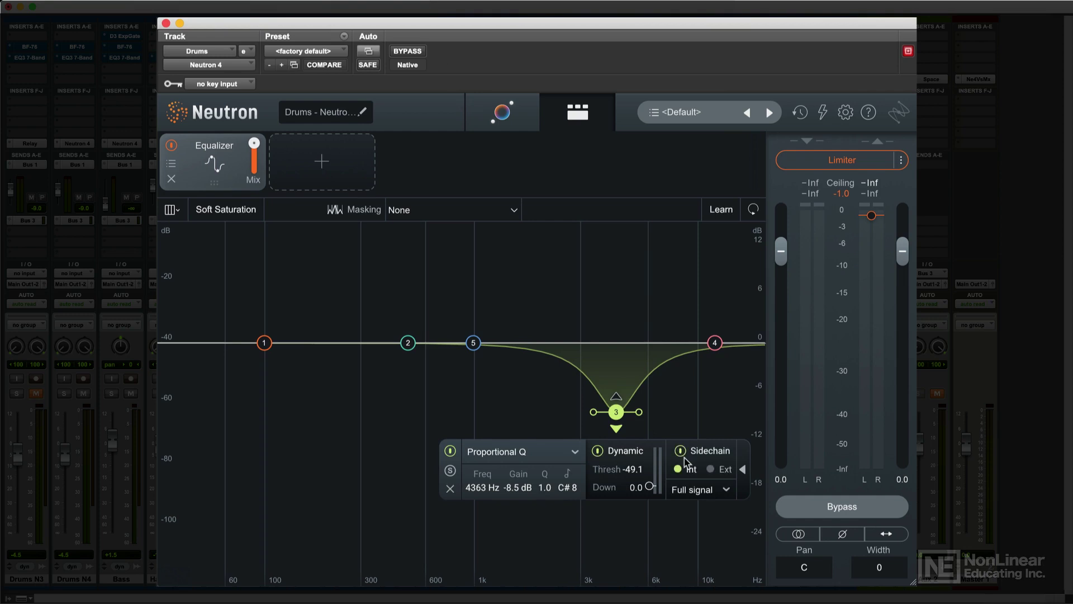
click(727, 490)
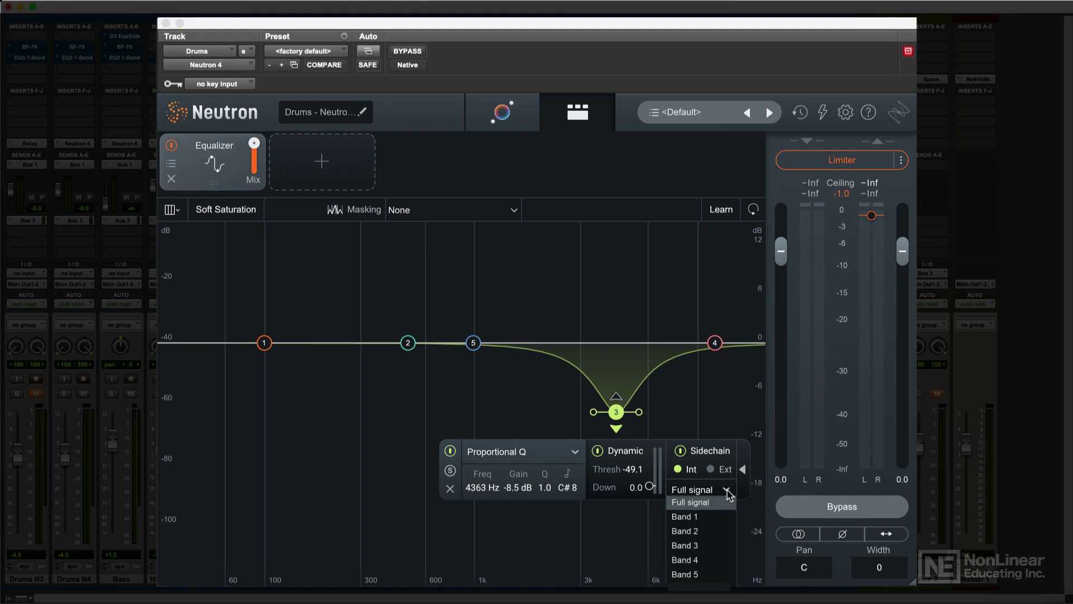
click(725, 503)
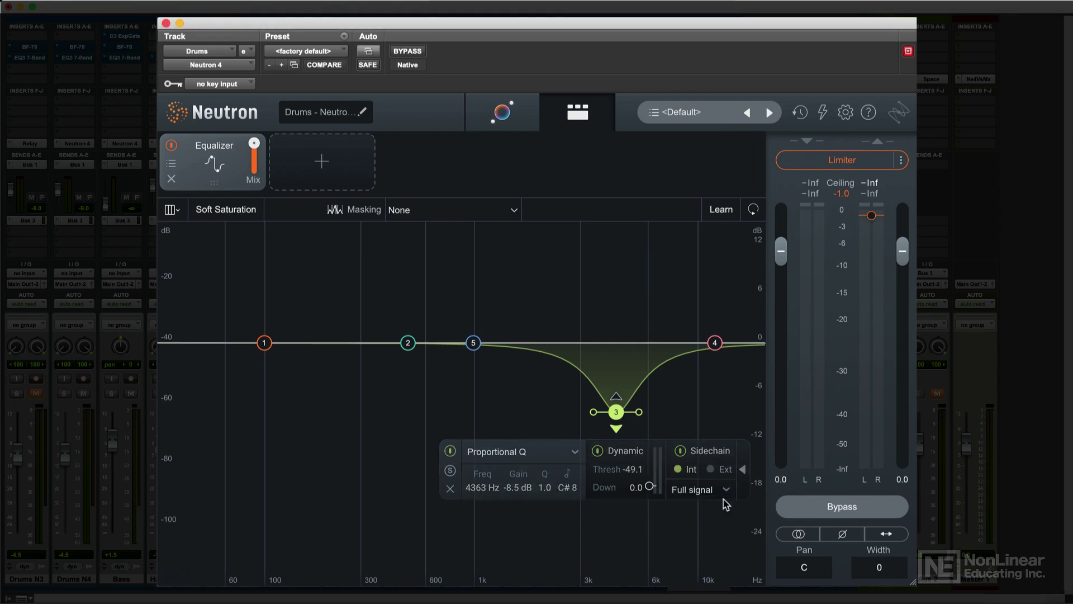
click(712, 469)
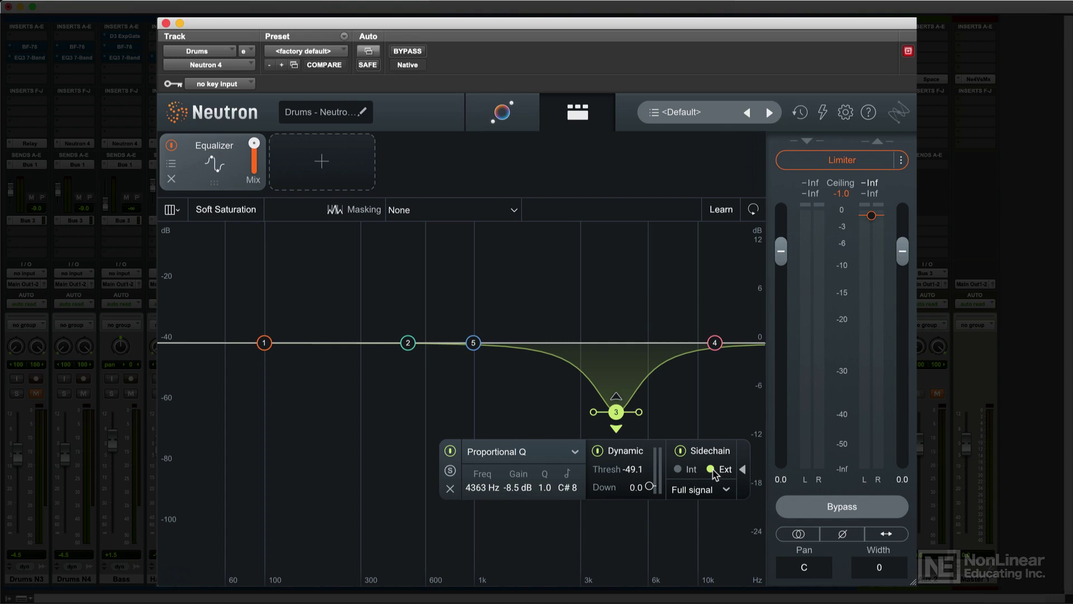
click(689, 469)
click(680, 450)
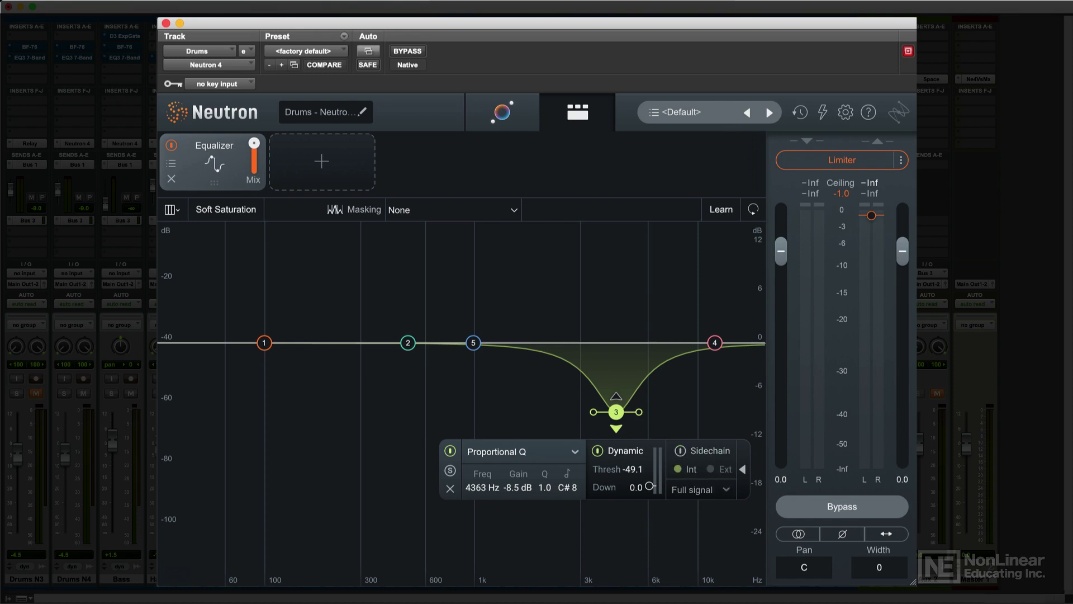